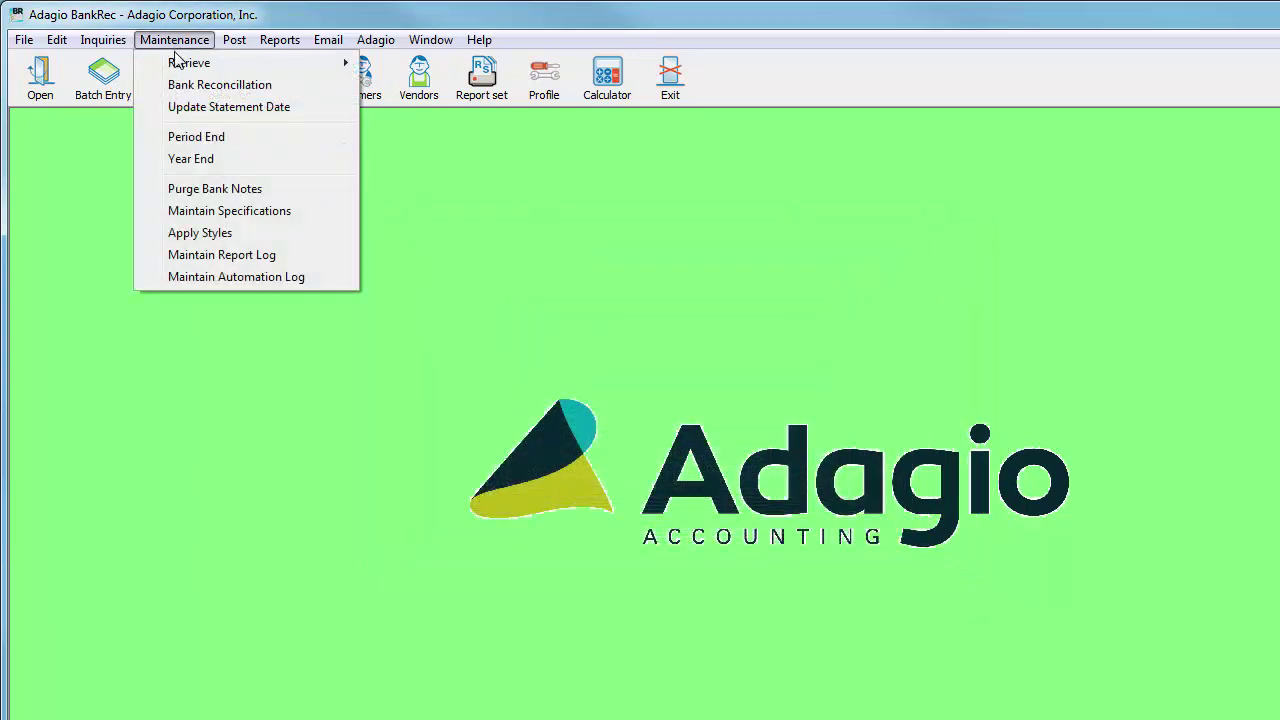
Retrieve the Receivables receipts, select the CRESTR row, and process them into batches.
{"action": "mouse_move", "coordinate": [176, 62]}
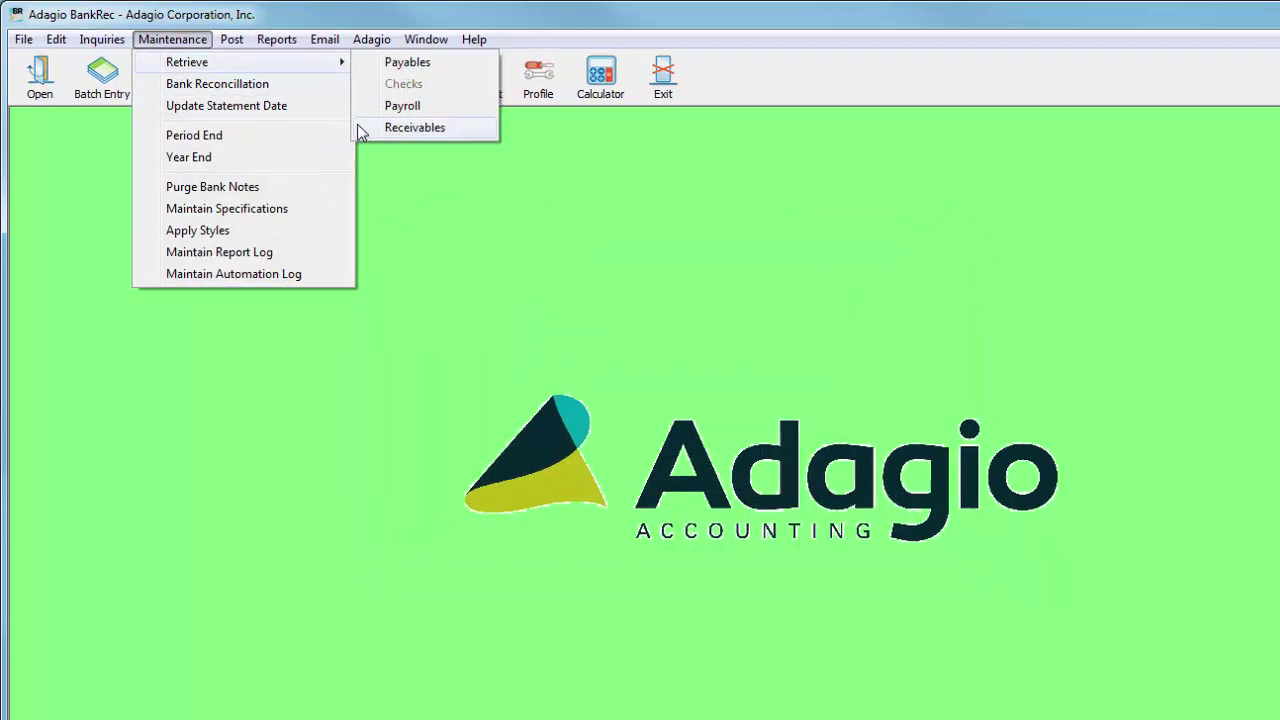
{"action": "left_click", "coordinate": [362, 128]}
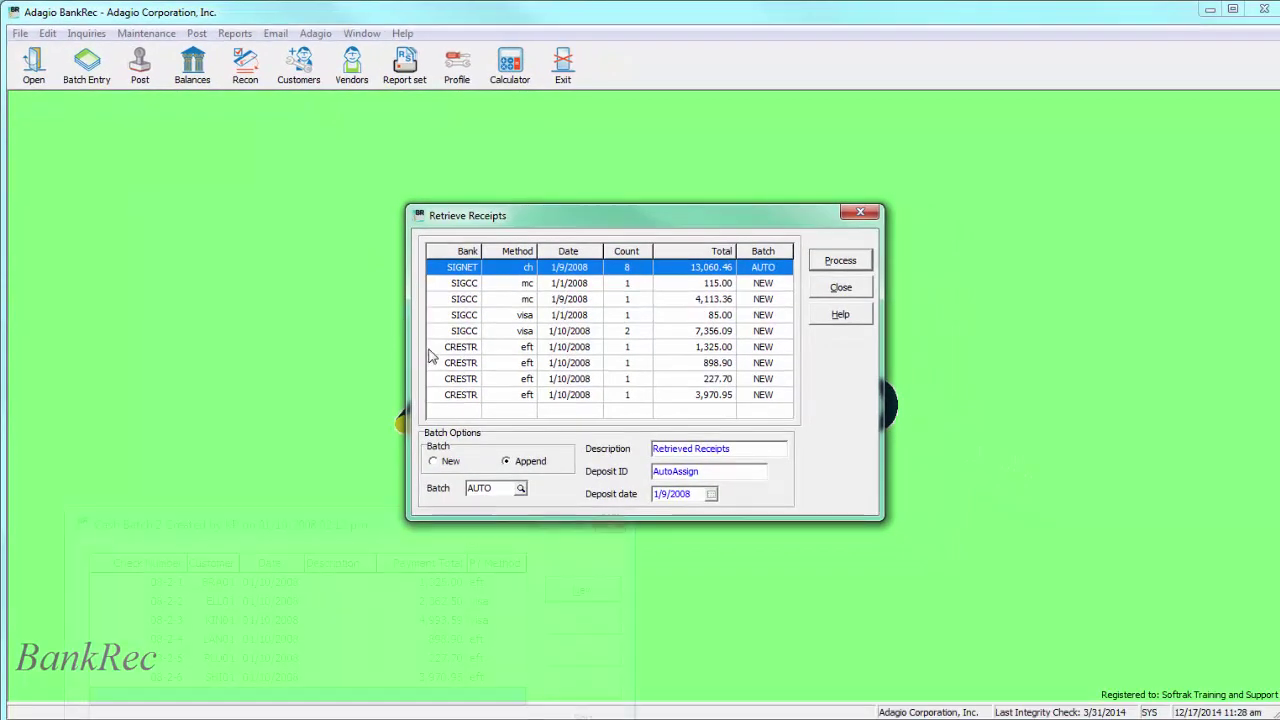
{"action": "left_click", "coordinate": [432, 350]}
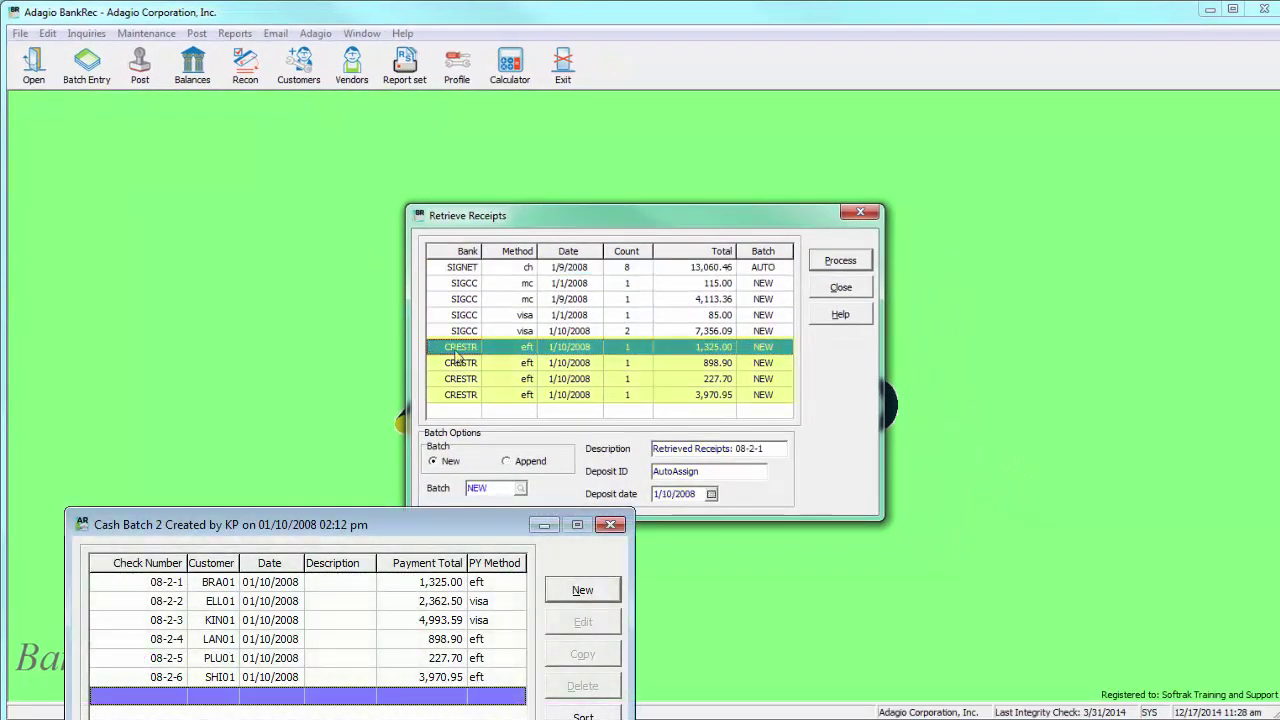
{"action": "left_click", "coordinate": [818, 264]}
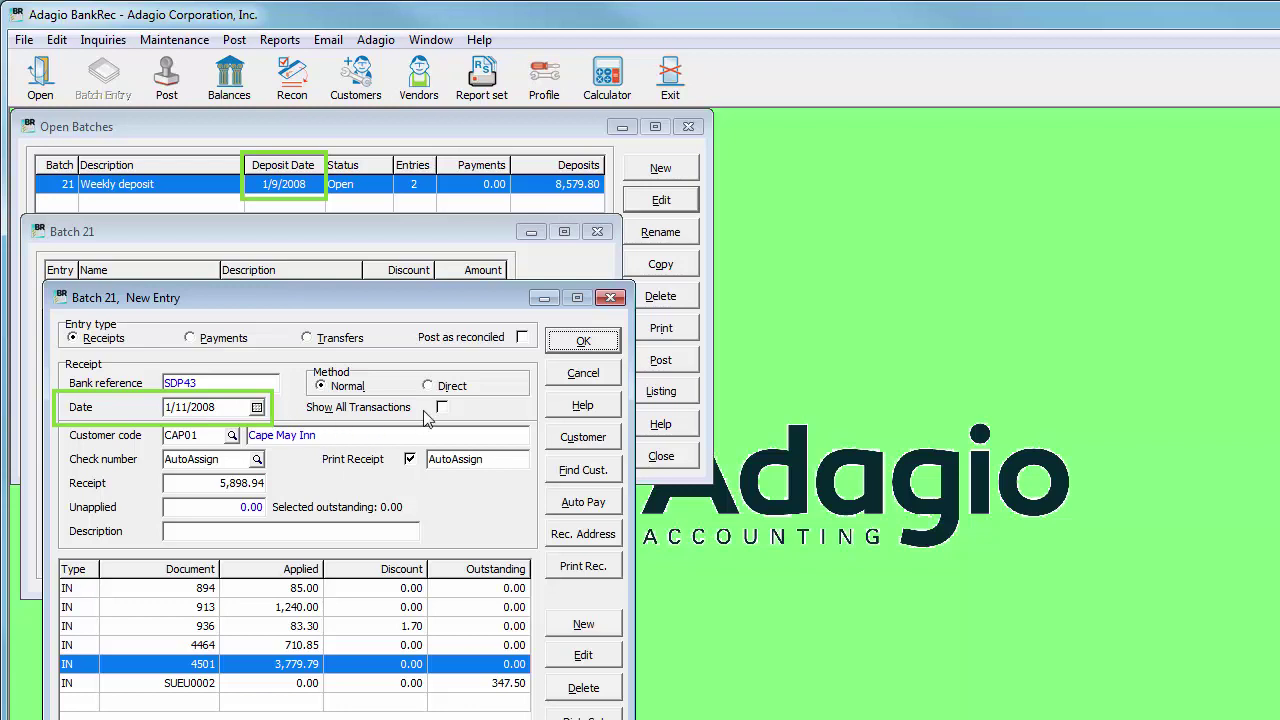
Save the Cape May Inn receipt of 5,898.94 (reference SDP43) in Batch 21.
{"action": "left_click", "coordinate": [575, 341]}
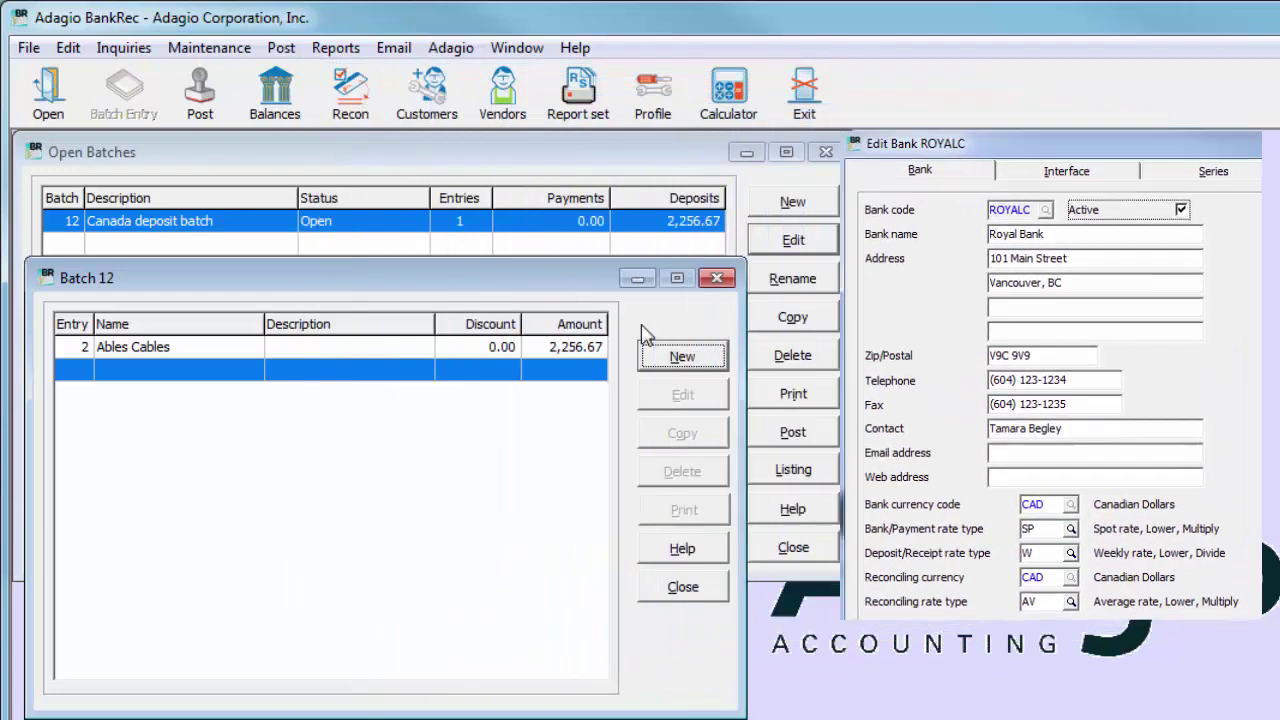
Review batch 12's description and deposit rate, then start a new Payments entry in it.
{"action": "left_click", "coordinate": [765, 282]}
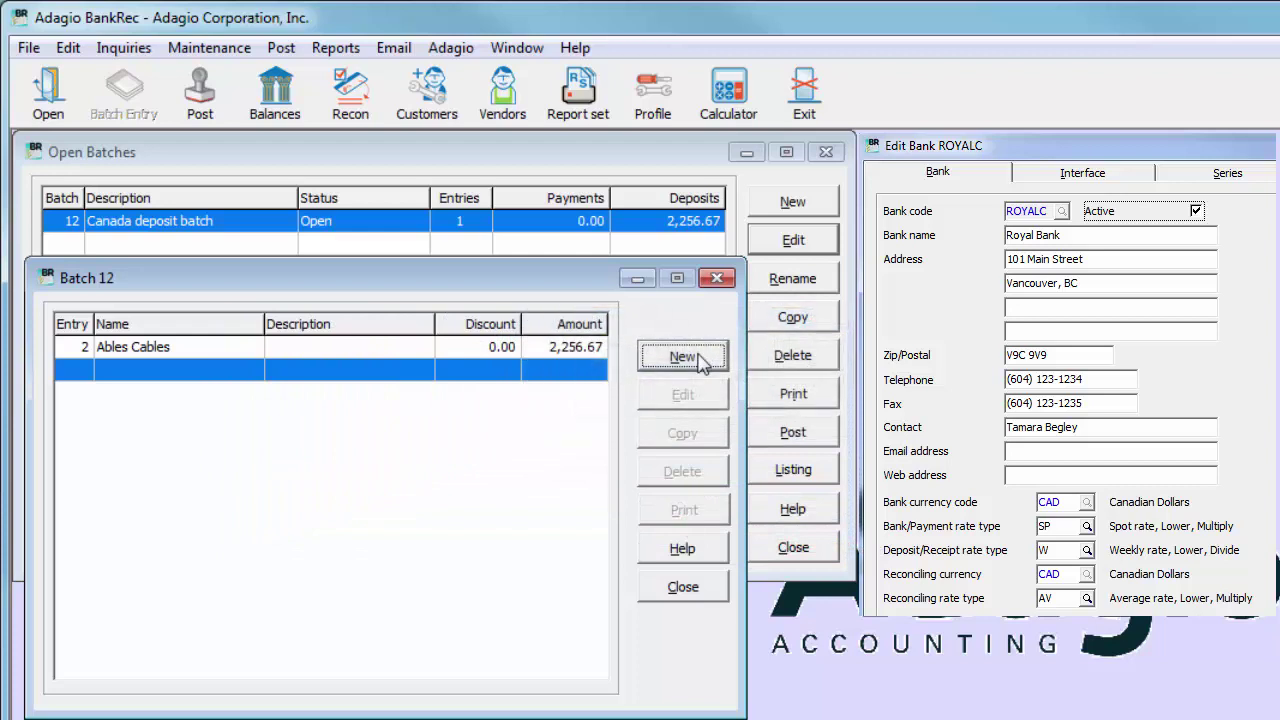
{"action": "left_click", "coordinate": [686, 360]}
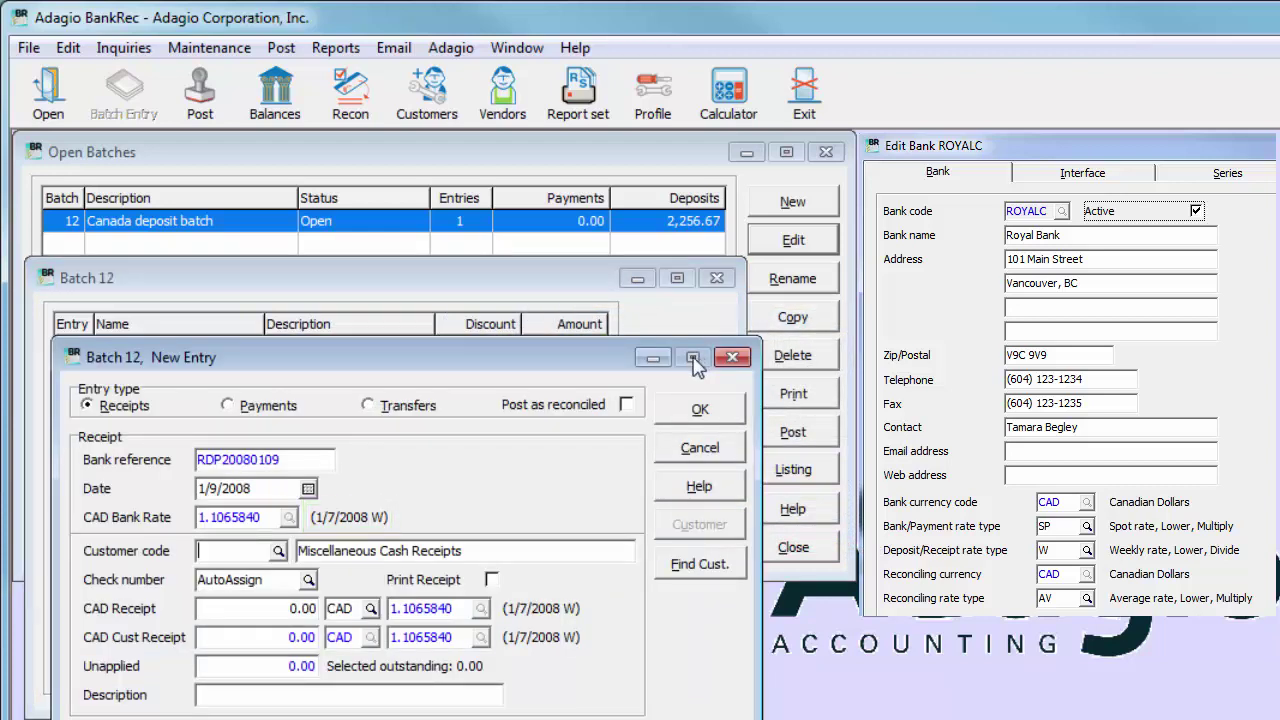
{"action": "key", "text": "alt+p"}
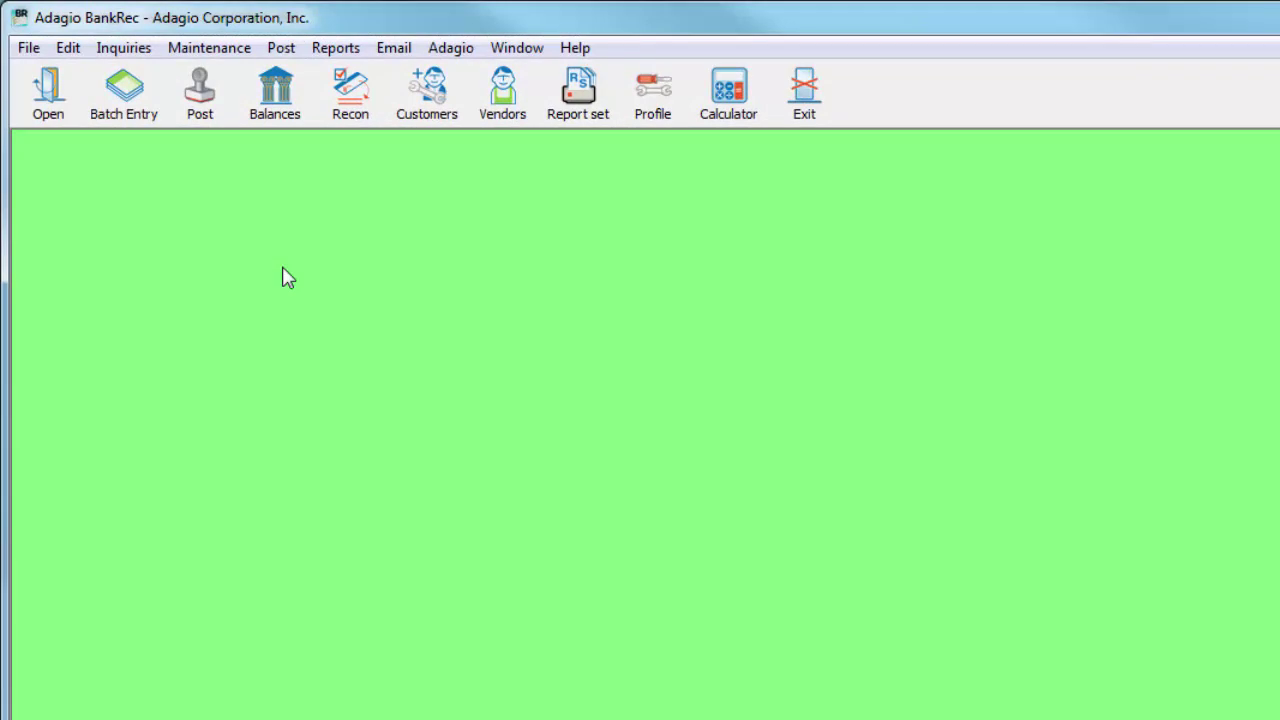
{"action": "key", "text": "alt+a"}
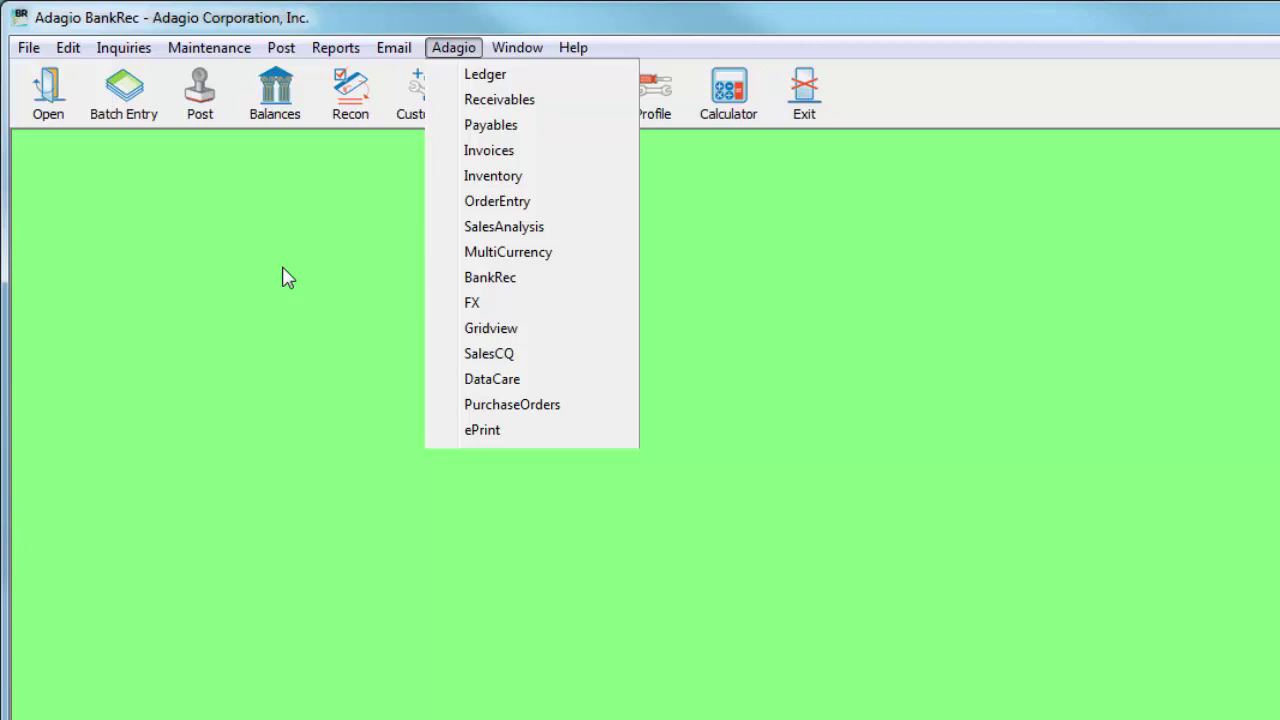
{"action": "key", "text": "Escape"}
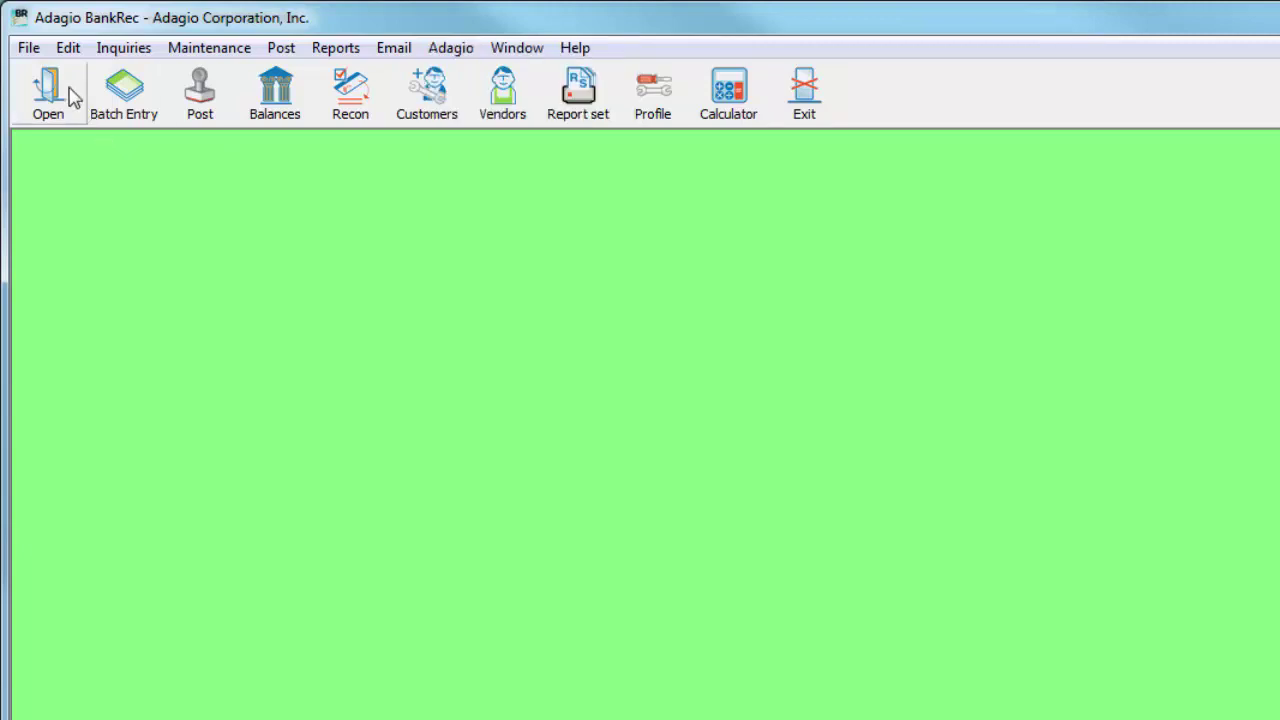
Turn on the Adagio toolbar without MultiCurrency and FX, moving BankRec up three places after Payables.
{"action": "left_click", "coordinate": [26, 50]}
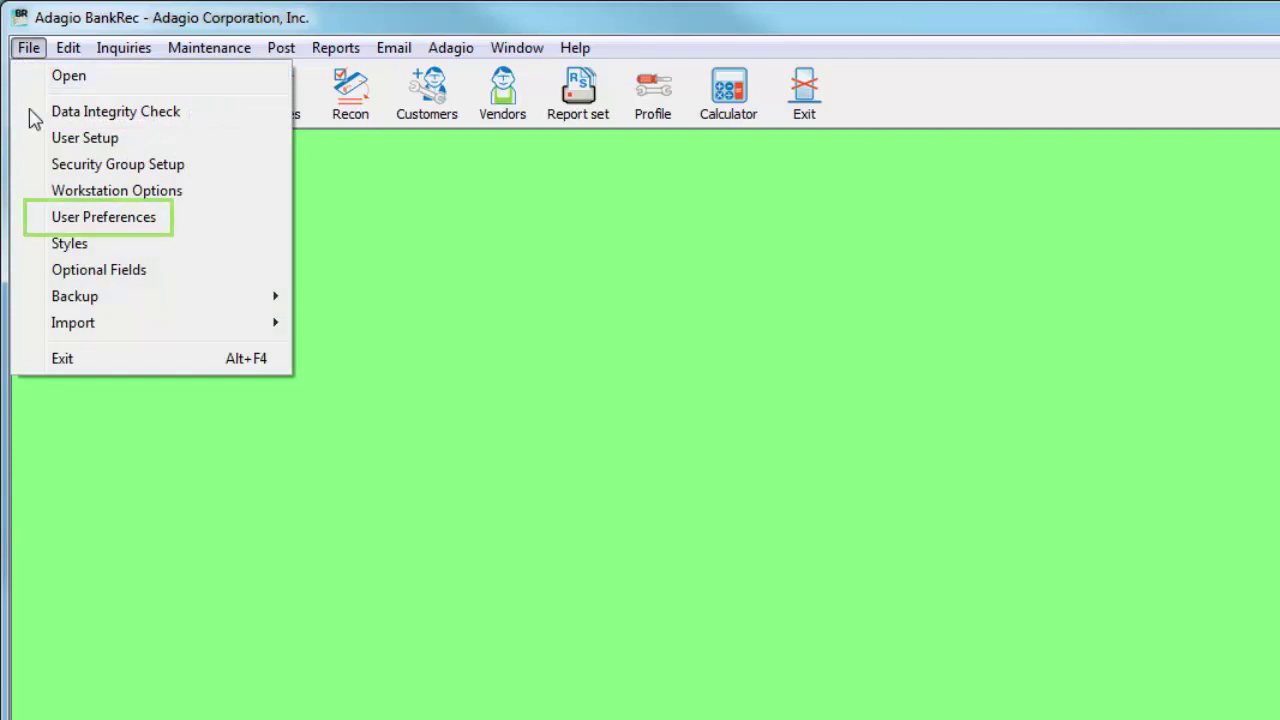
{"action": "left_click", "coordinate": [33, 222]}
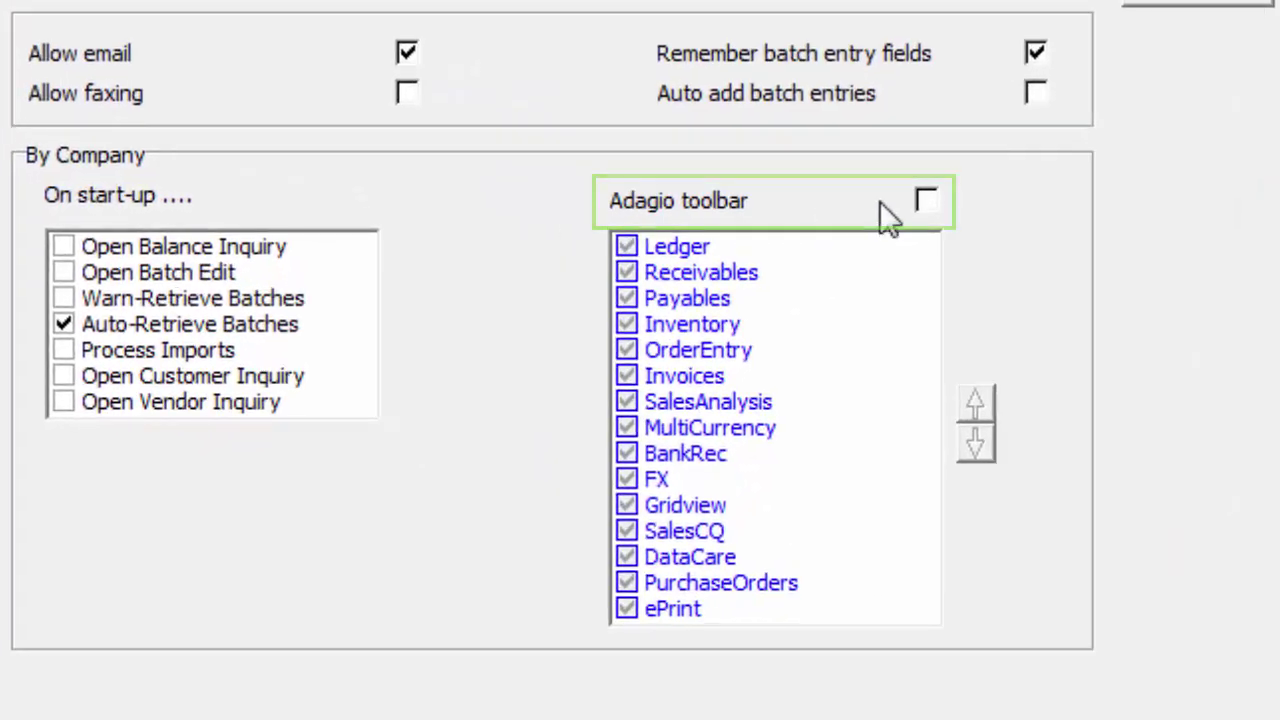
{"action": "left_click", "coordinate": [926, 201]}
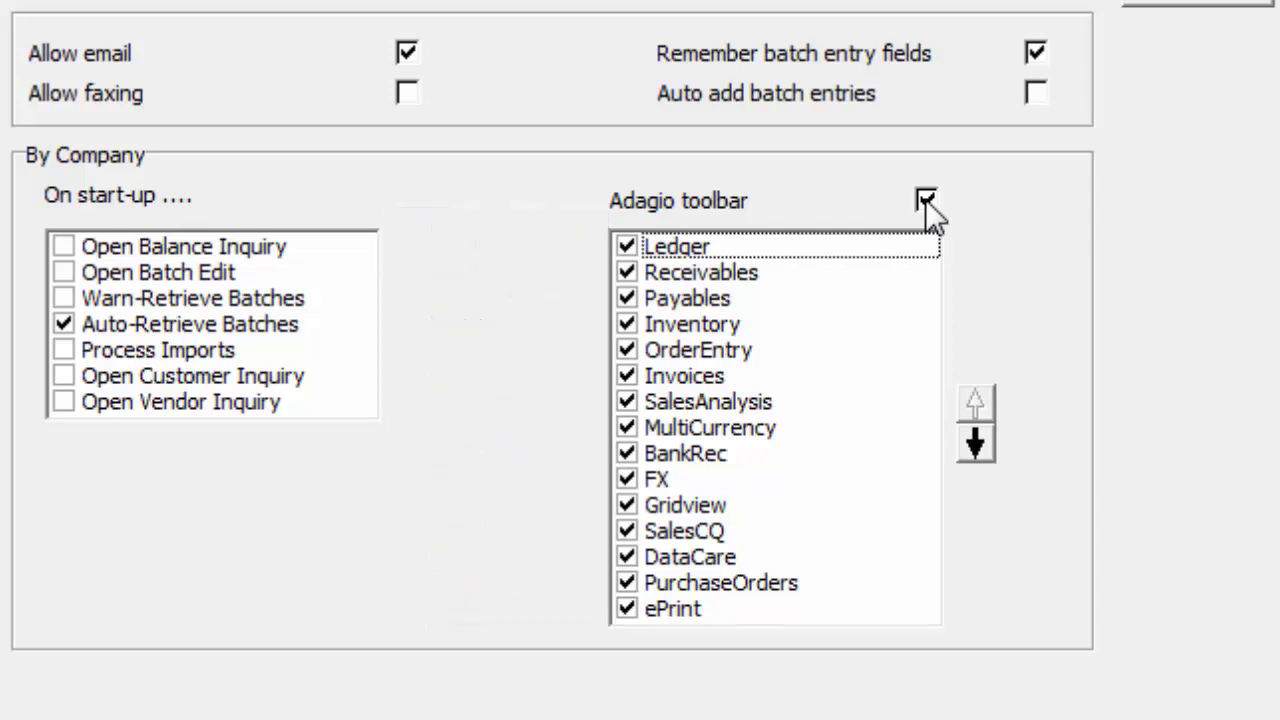
{"action": "left_click", "coordinate": [626, 427]}
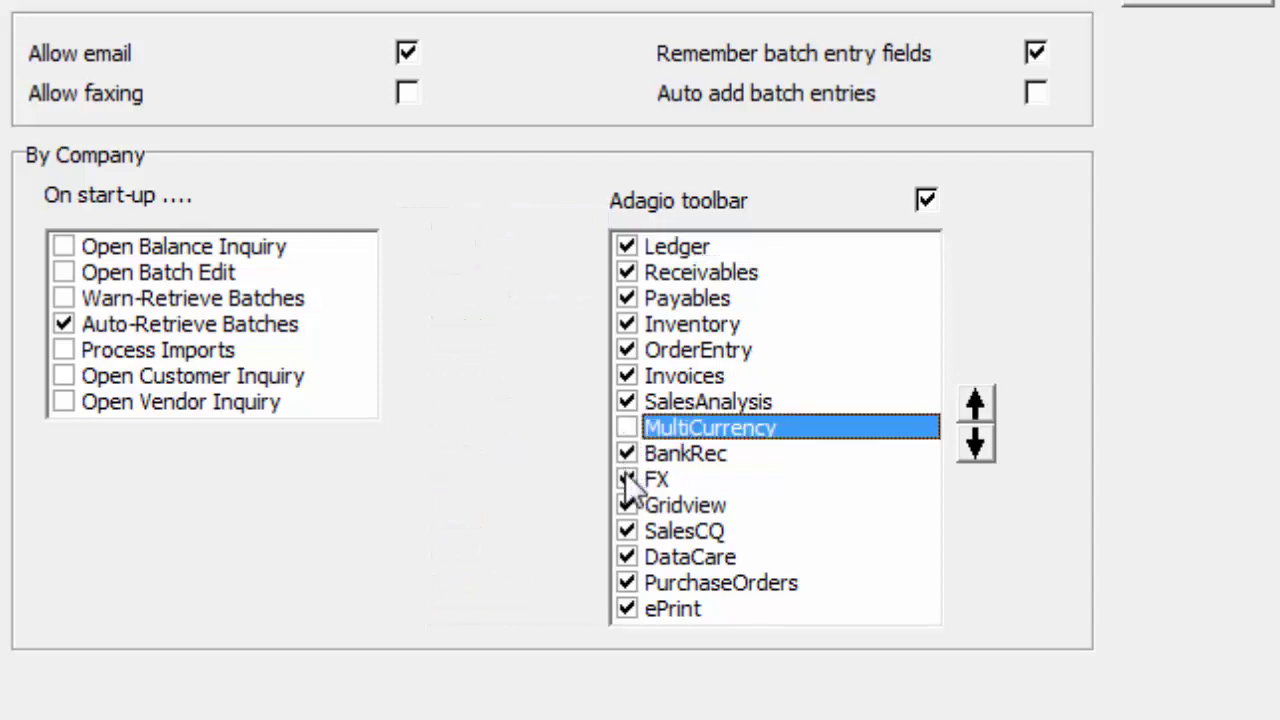
{"action": "left_click", "coordinate": [627, 479]}
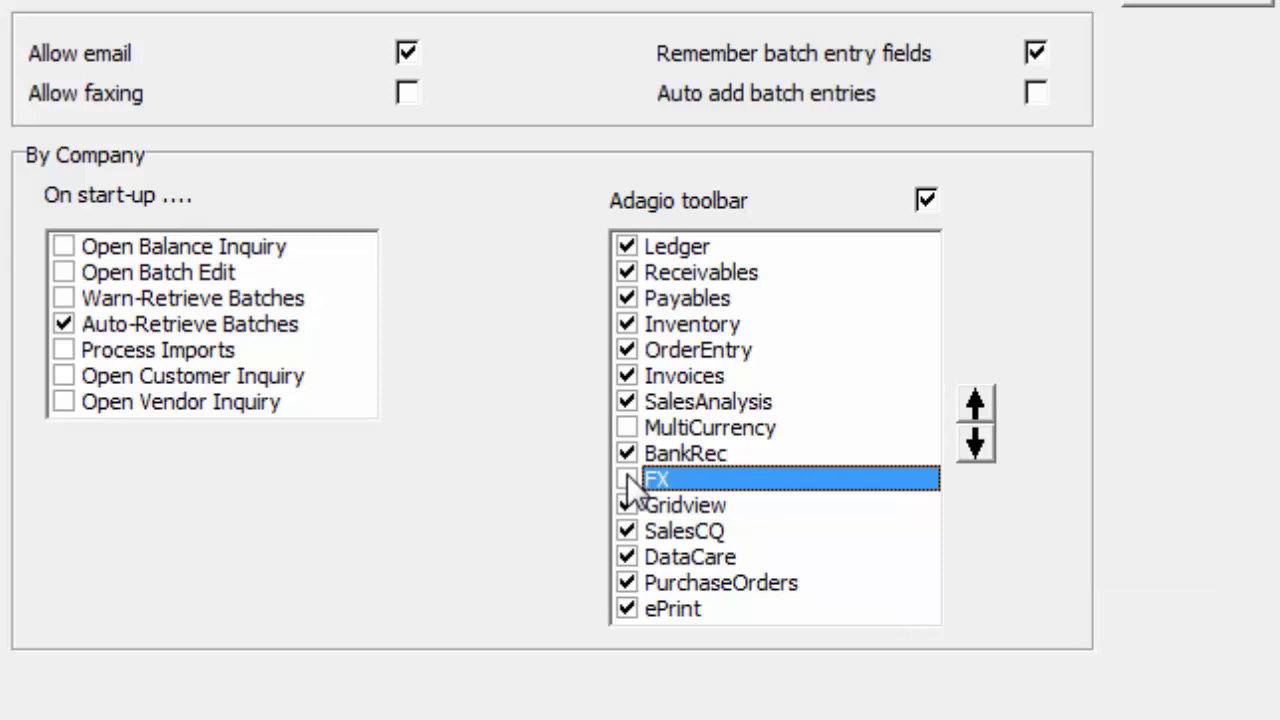
{"action": "left_click", "coordinate": [690, 447]}
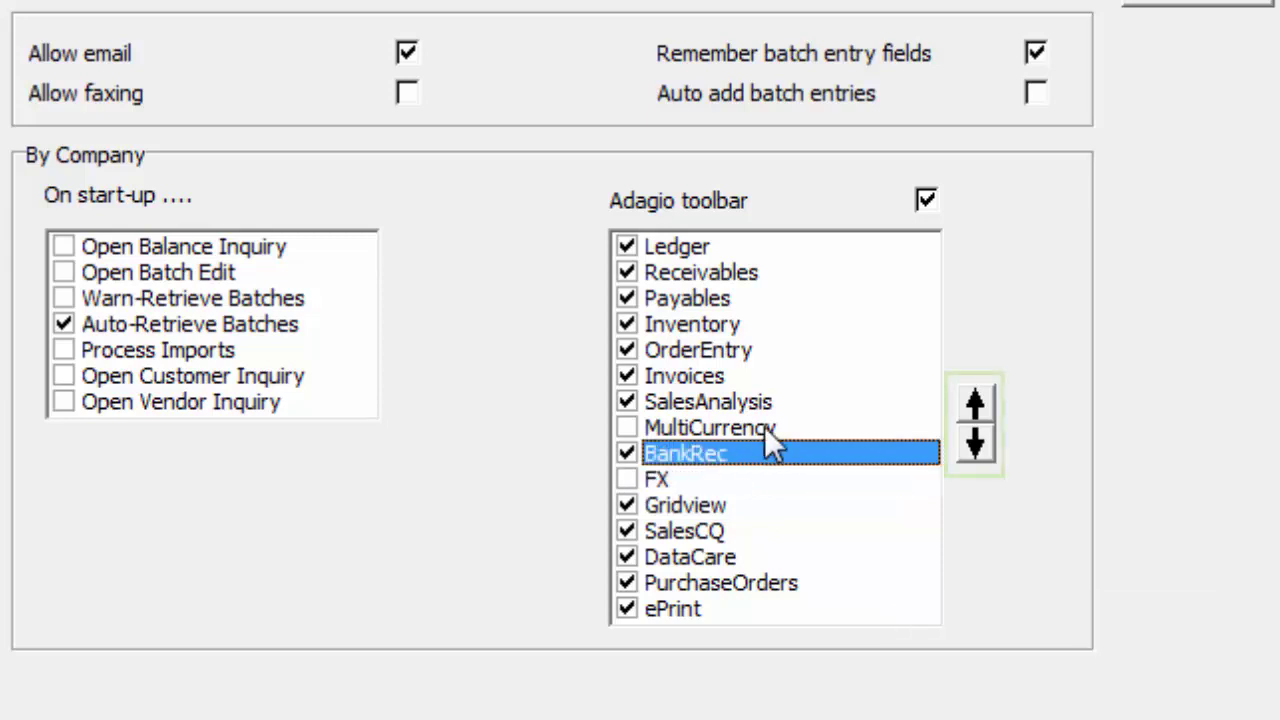
{"action": "left_click", "coordinate": [975, 404]}
{"action": "left_click", "coordinate": [975, 404]}
{"action": "left_click", "coordinate": [975, 404]}
{"action": "left_click", "coordinate": [975, 404]}
{"action": "left_click", "coordinate": [975, 404]}
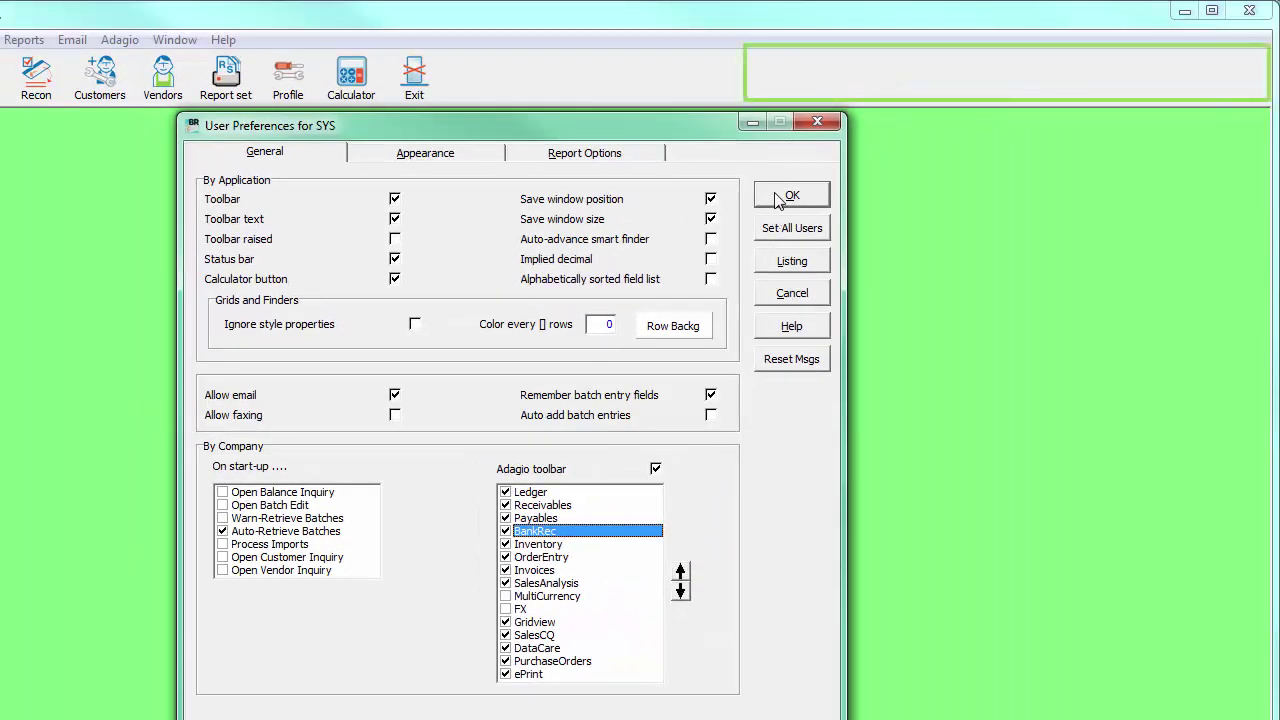
{"action": "left_click", "coordinate": [788, 197]}
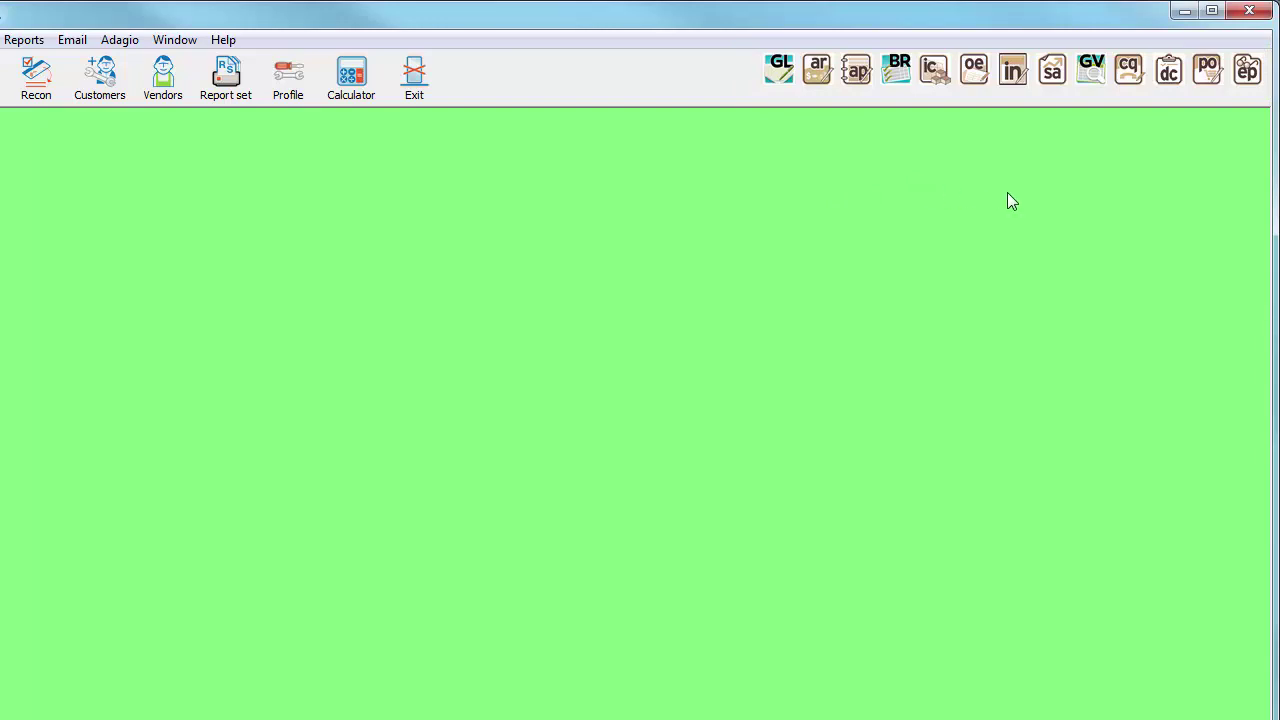
{"action": "left_click_drag", "start_coordinate": [1271, 193], "coordinate": [1271, 287]}
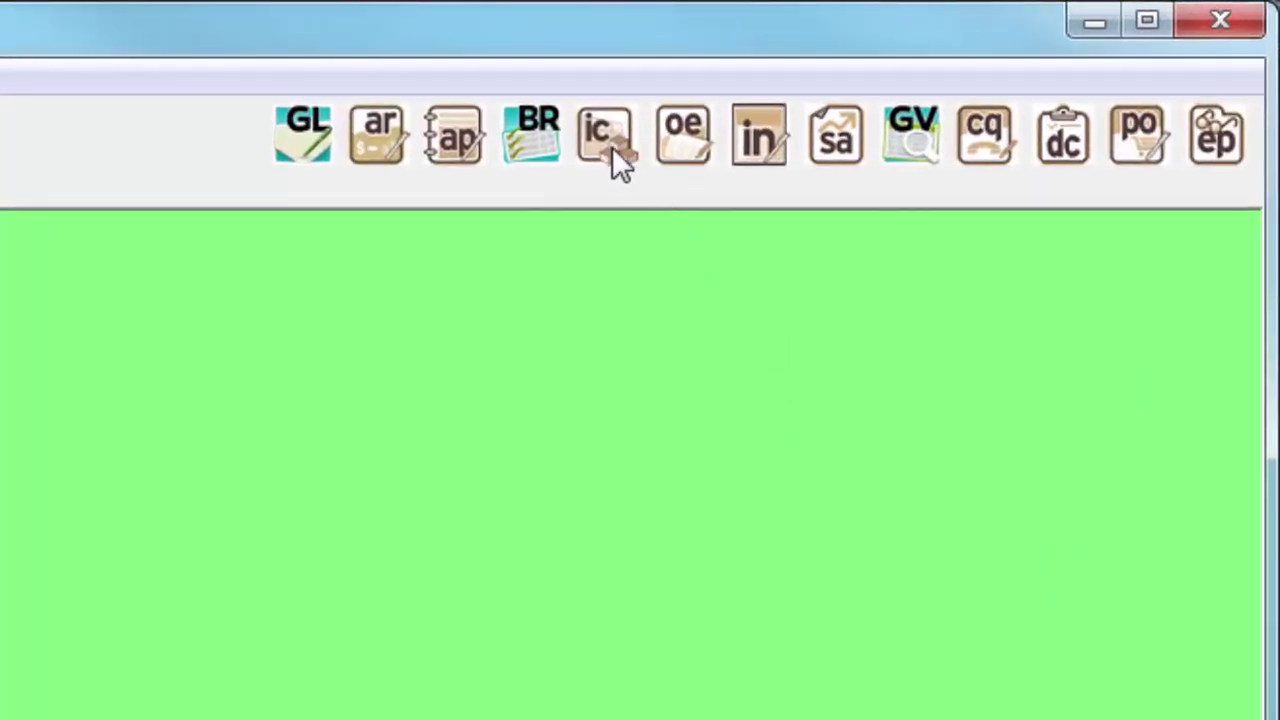
{"action": "left_click_drag", "start_coordinate": [612, 147], "coordinate": [893, 151]}
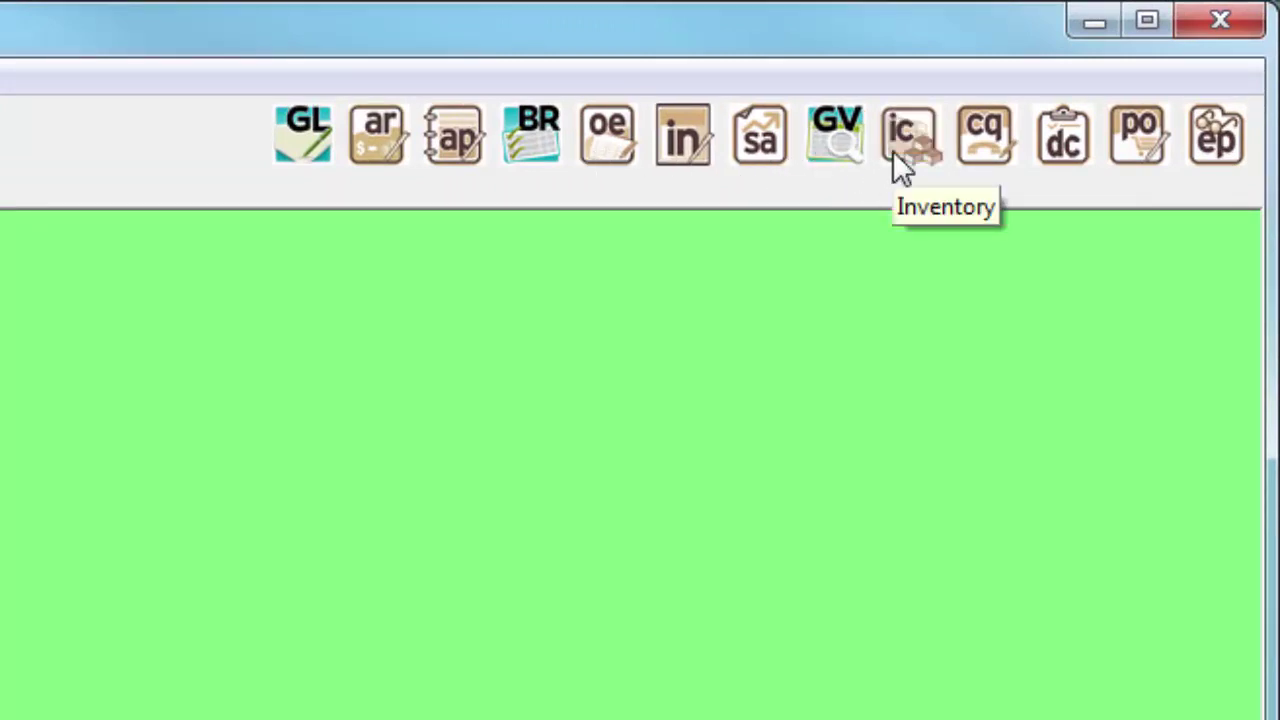
{"action": "left_click_drag", "start_coordinate": [757, 147], "coordinate": [756, 321]}
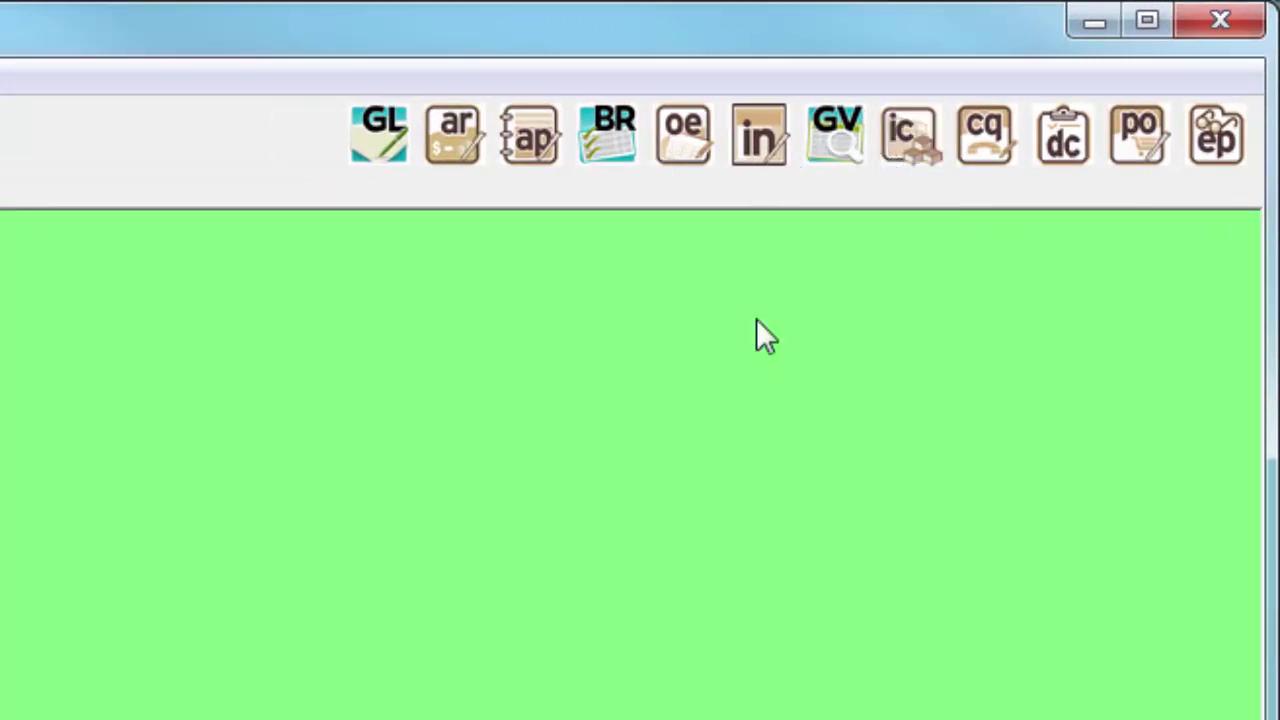
{"action": "right_click", "coordinate": [778, 117]}
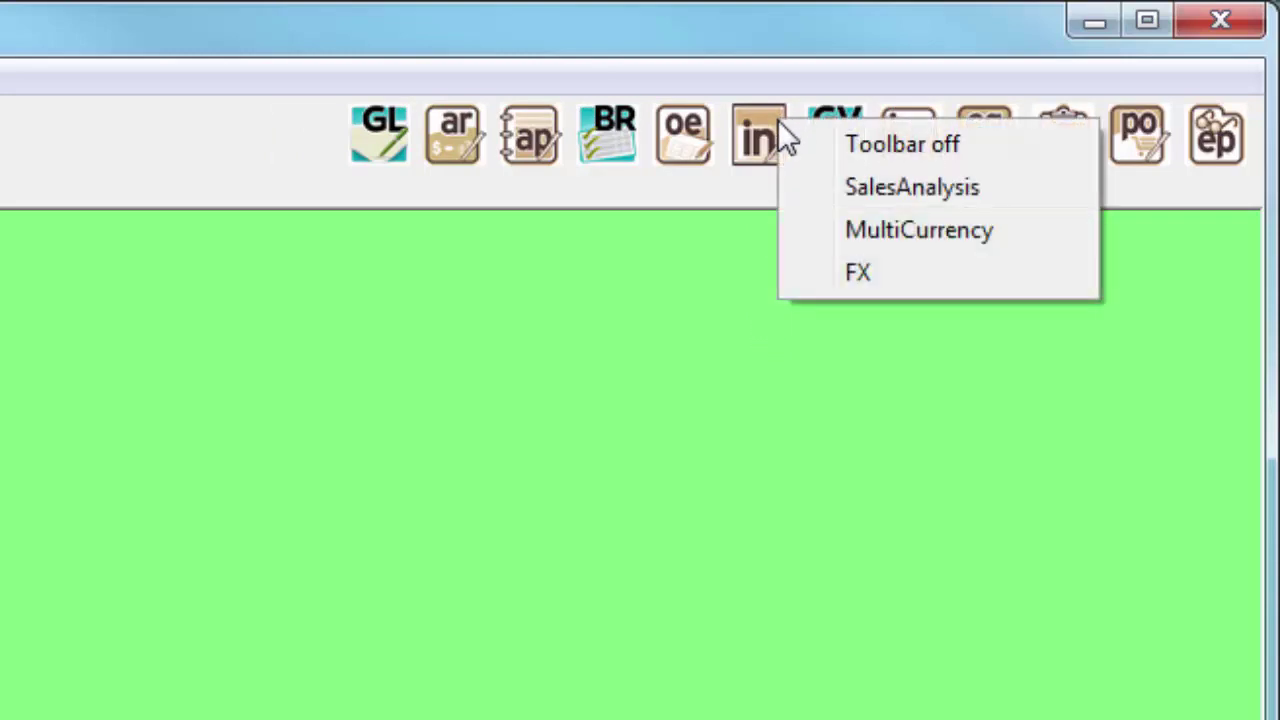
{"action": "left_click", "coordinate": [797, 186]}
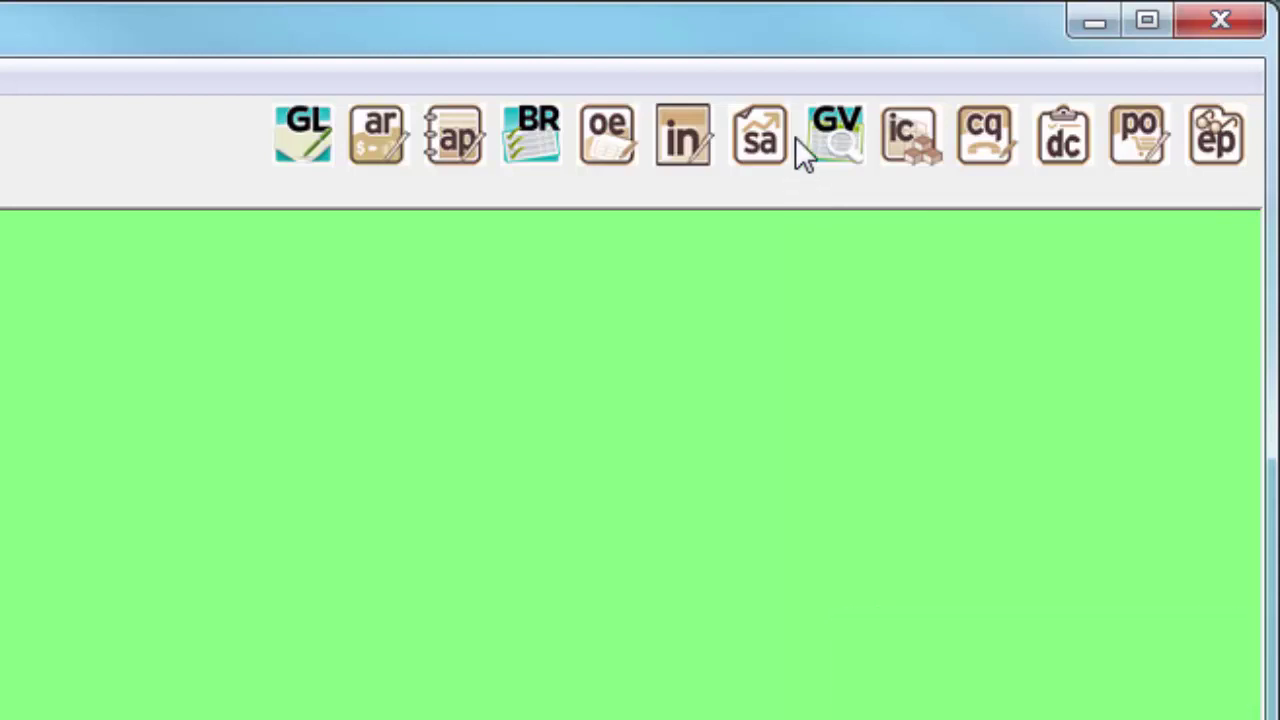
{"action": "right_click", "coordinate": [797, 140]}
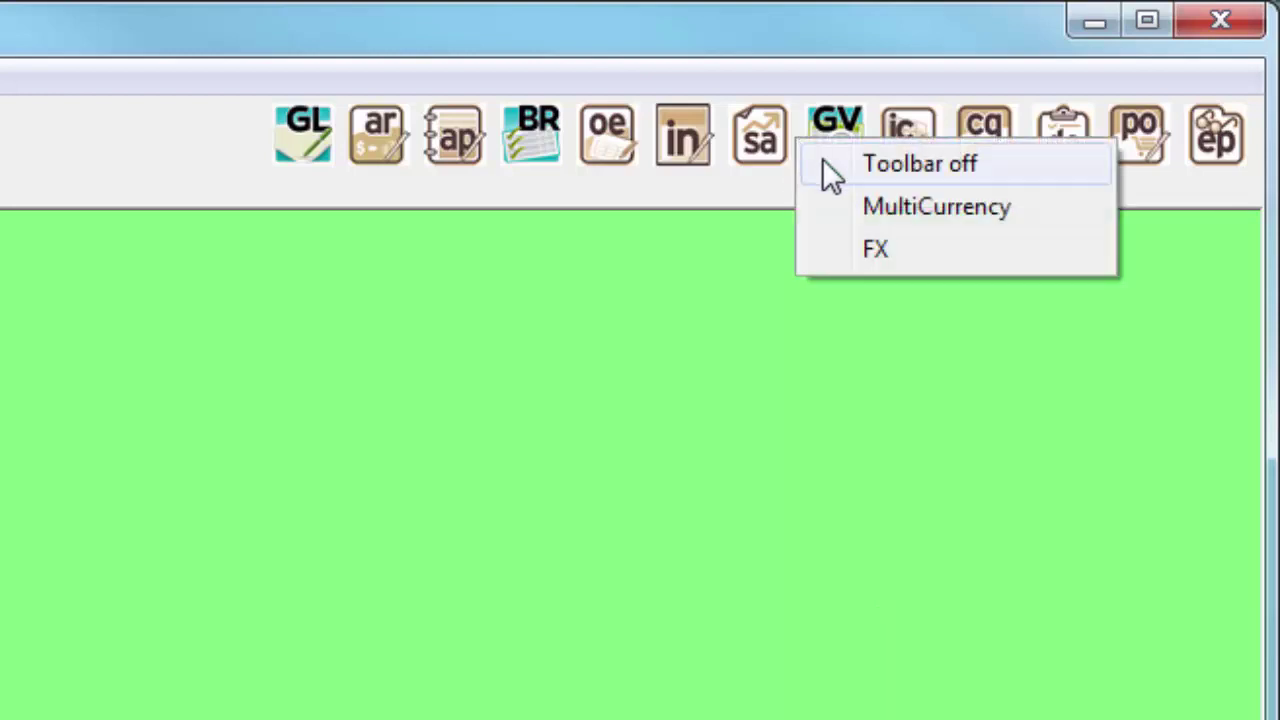
{"action": "left_click", "coordinate": [723, 183]}
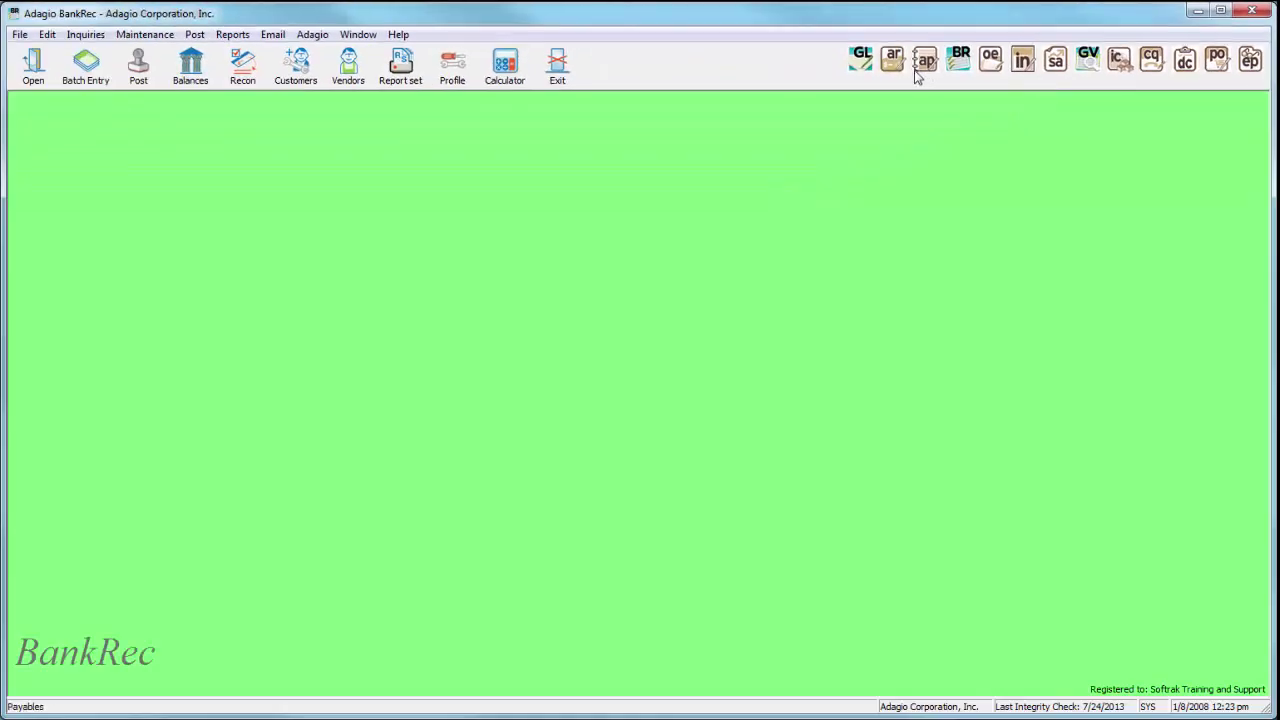
{"action": "left_click", "coordinate": [863, 62]}
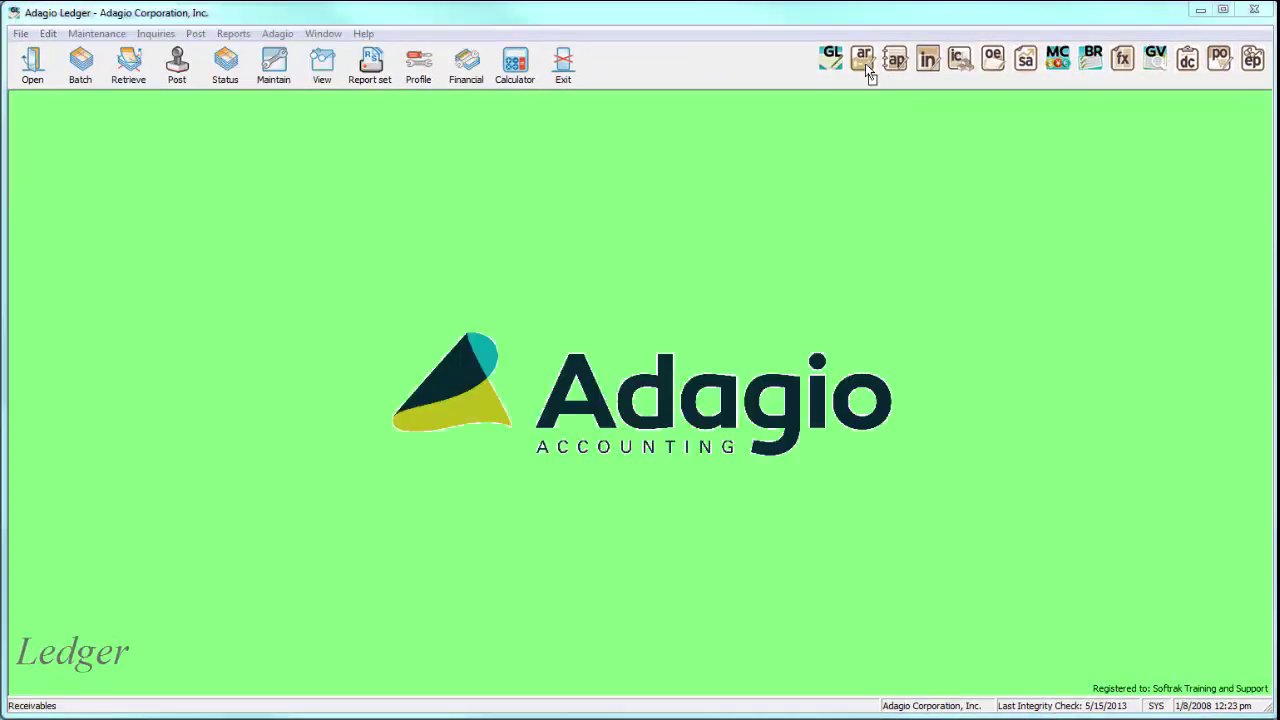
{"action": "left_click", "coordinate": [1092, 70]}
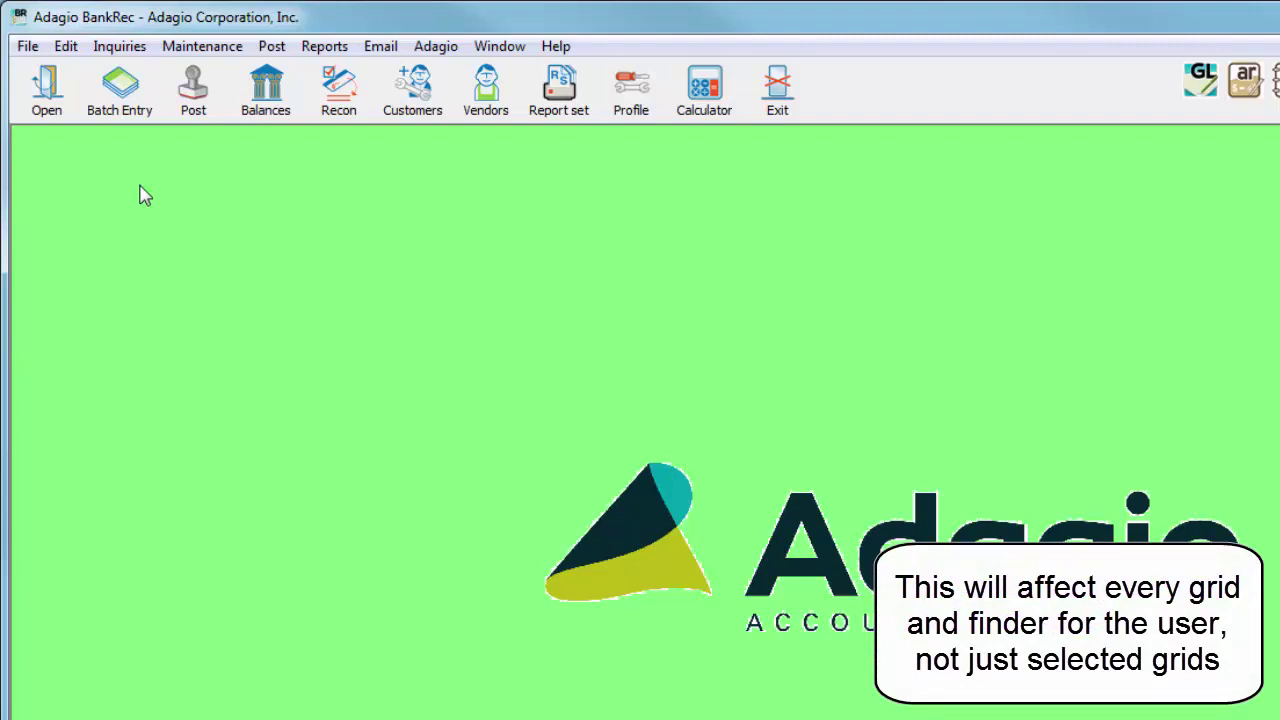
Make grids ignore style properties and shade every 3 rows with a custom light cyan background.
{"action": "left_click", "coordinate": [27, 47]}
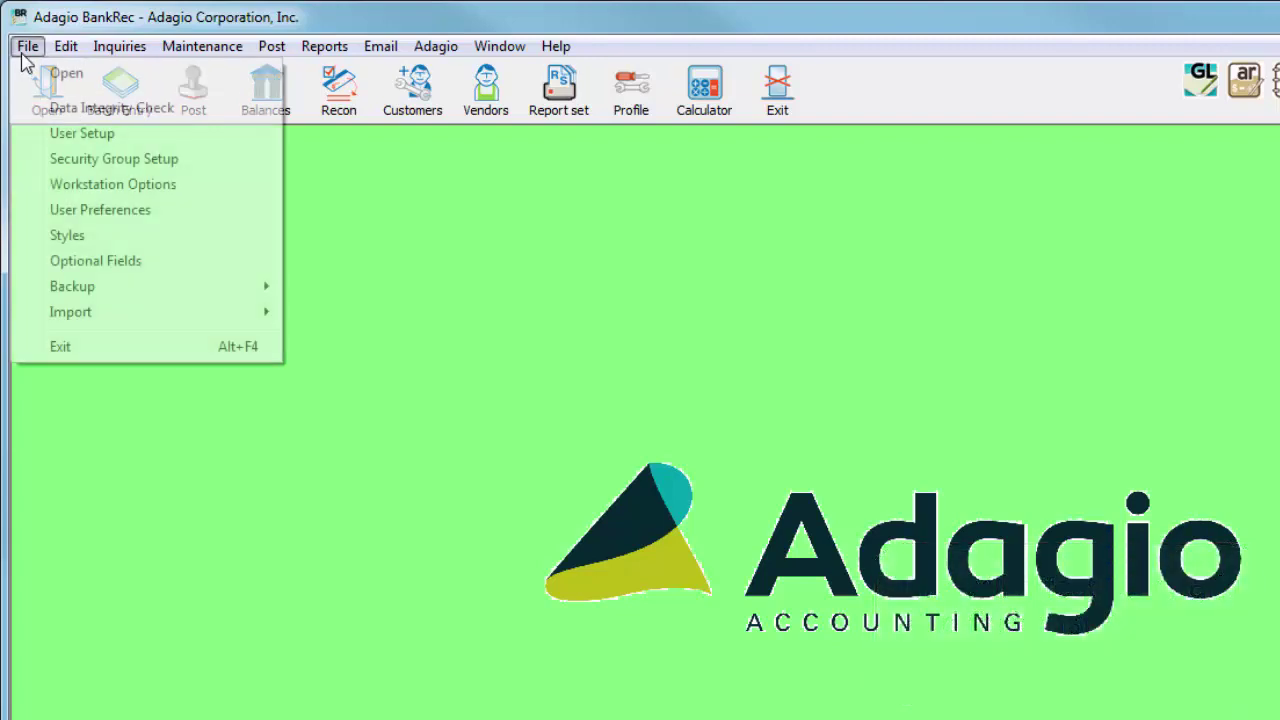
{"action": "left_click", "coordinate": [37, 218]}
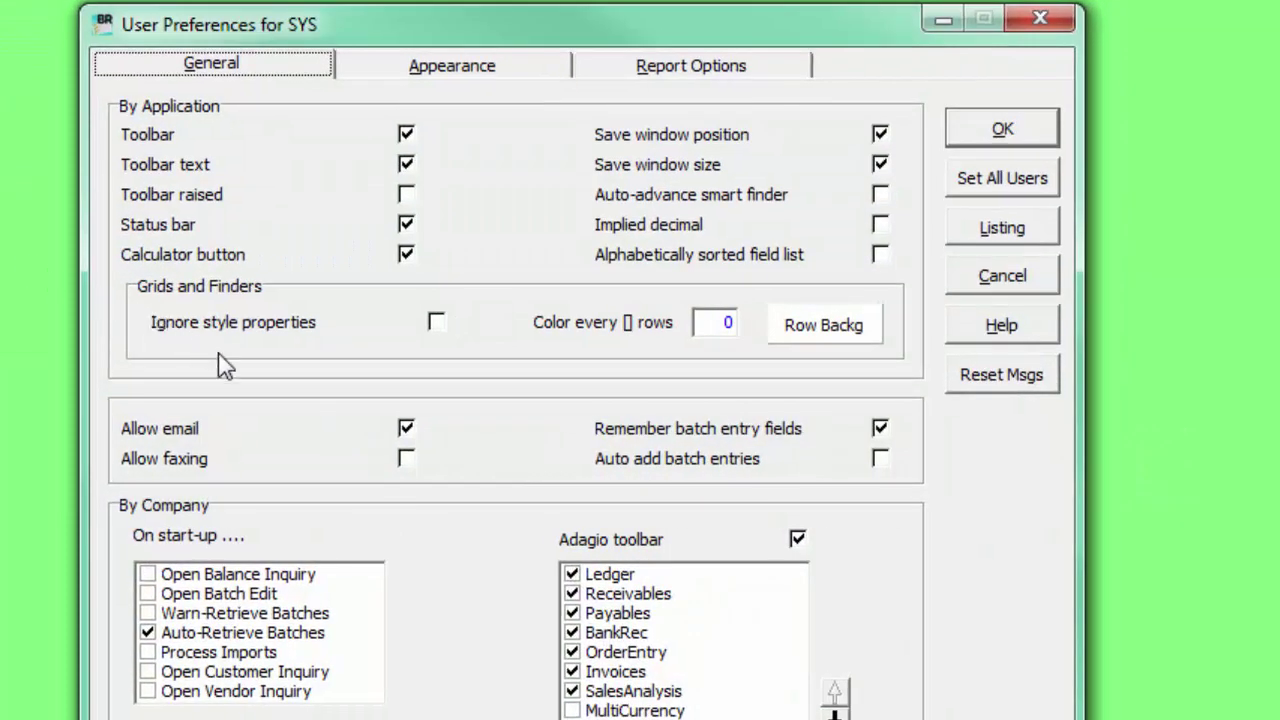
{"action": "left_click", "coordinate": [437, 322]}
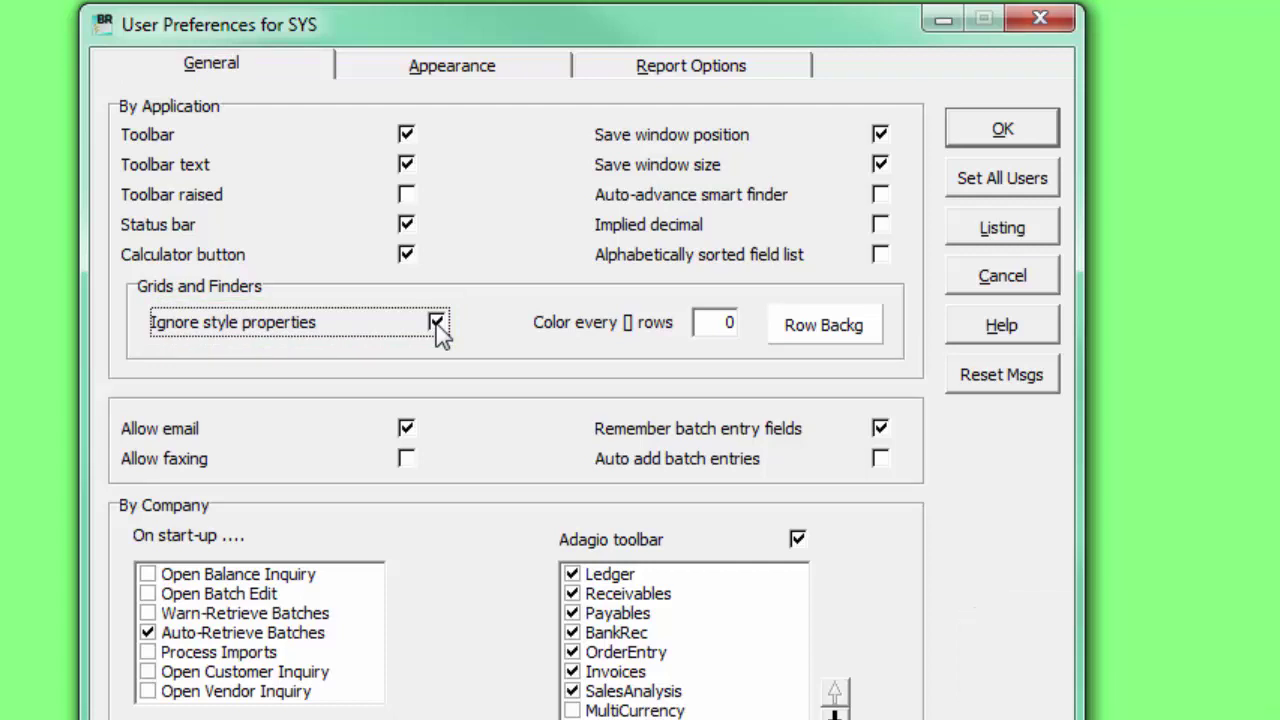
{"action": "key", "text": "Tab"}
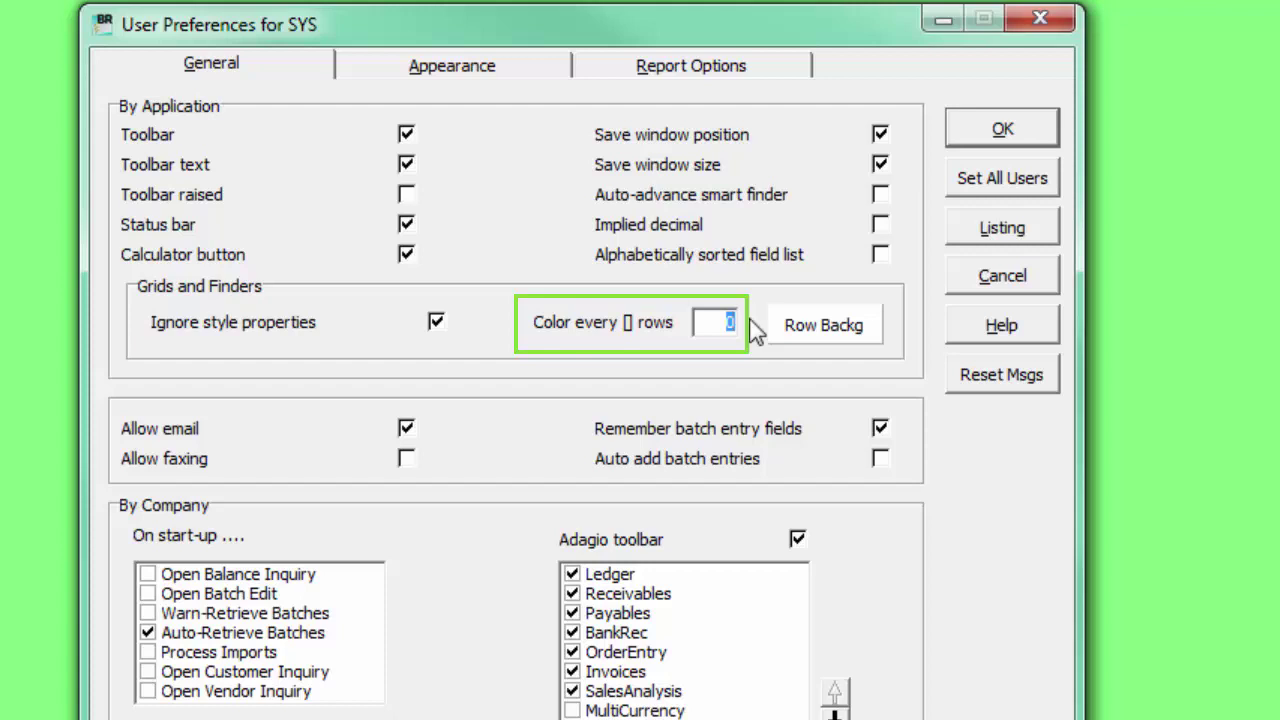
{"action": "type", "text": "3"}
{"action": "left_click", "coordinate": [808, 334]}
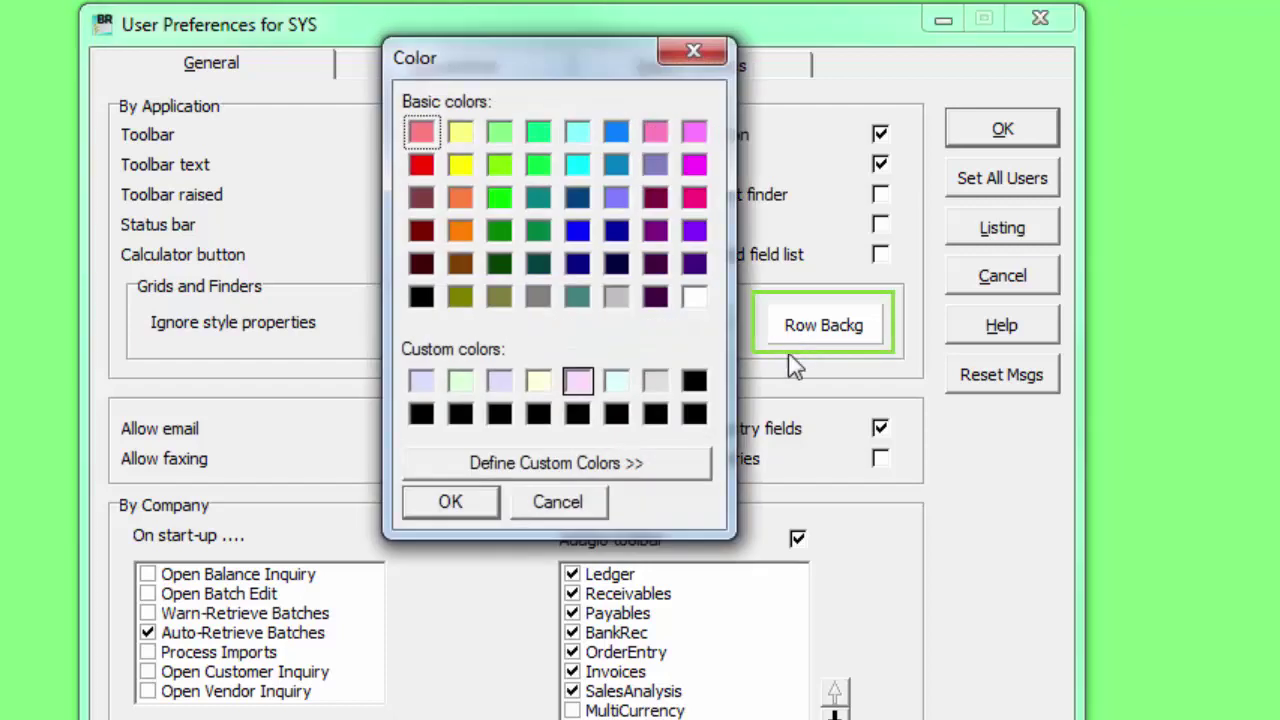
{"action": "left_click", "coordinate": [616, 381]}
{"action": "left_click", "coordinate": [486, 507]}
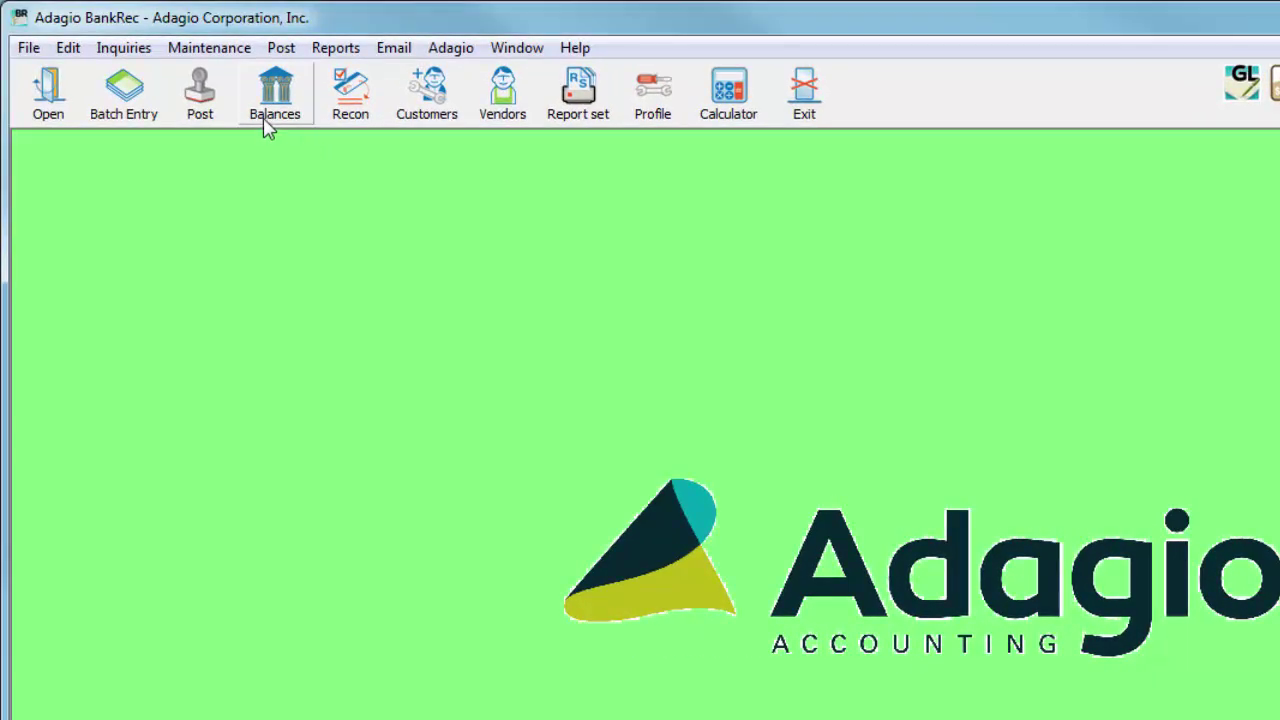
Save the preferences, then check banding in Signet Bank's transactions with the Outstanding Payments filter.
{"action": "left_click", "coordinate": [266, 118]}
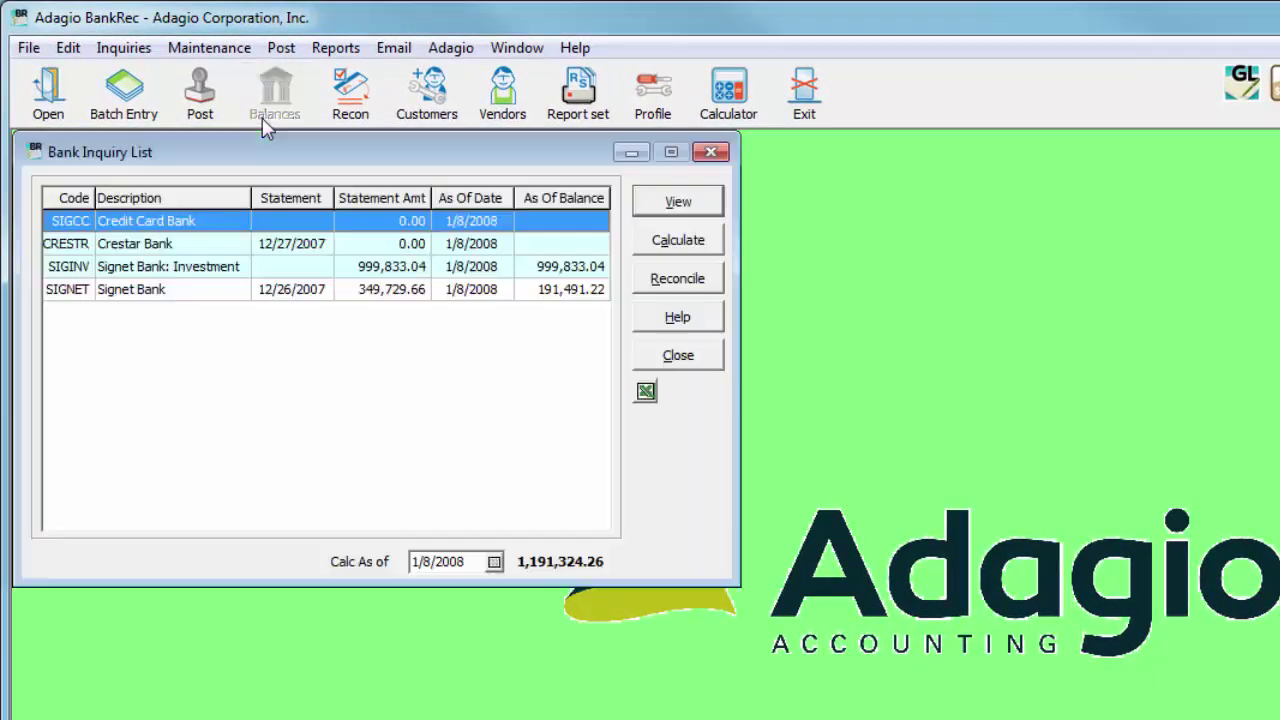
{"action": "left_click", "coordinate": [275, 290]}
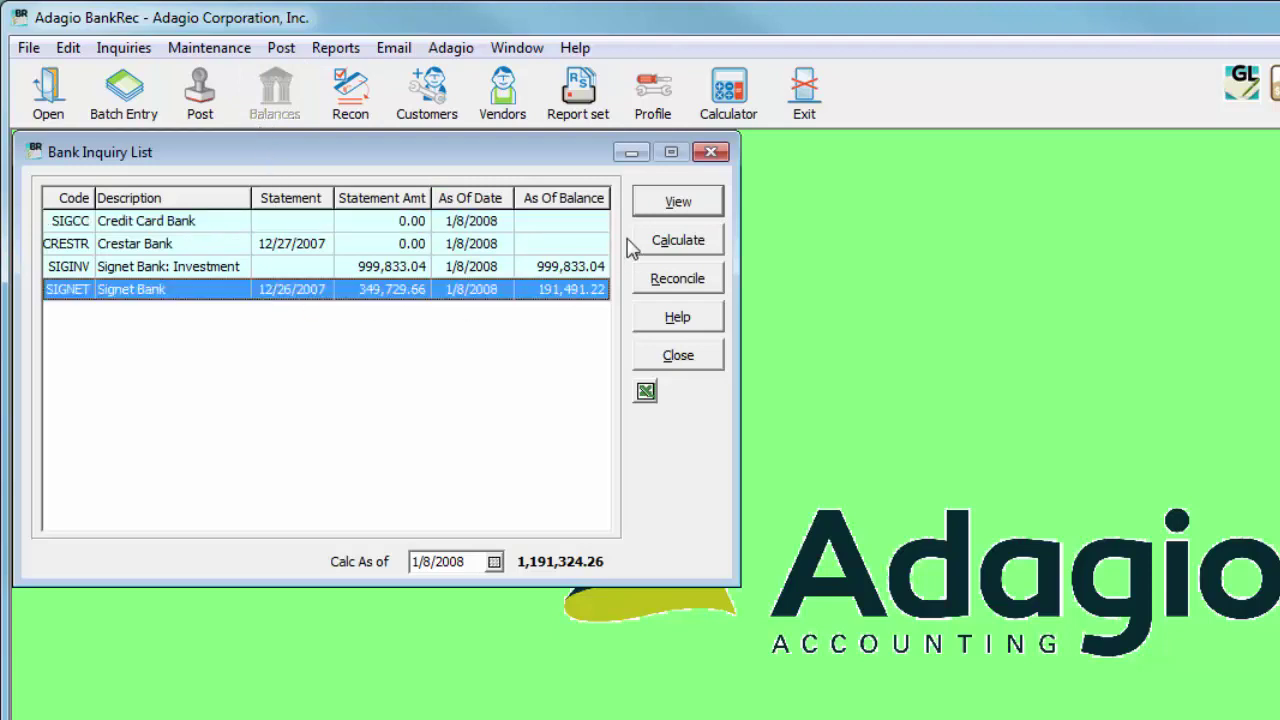
{"action": "left_click", "coordinate": [646, 211]}
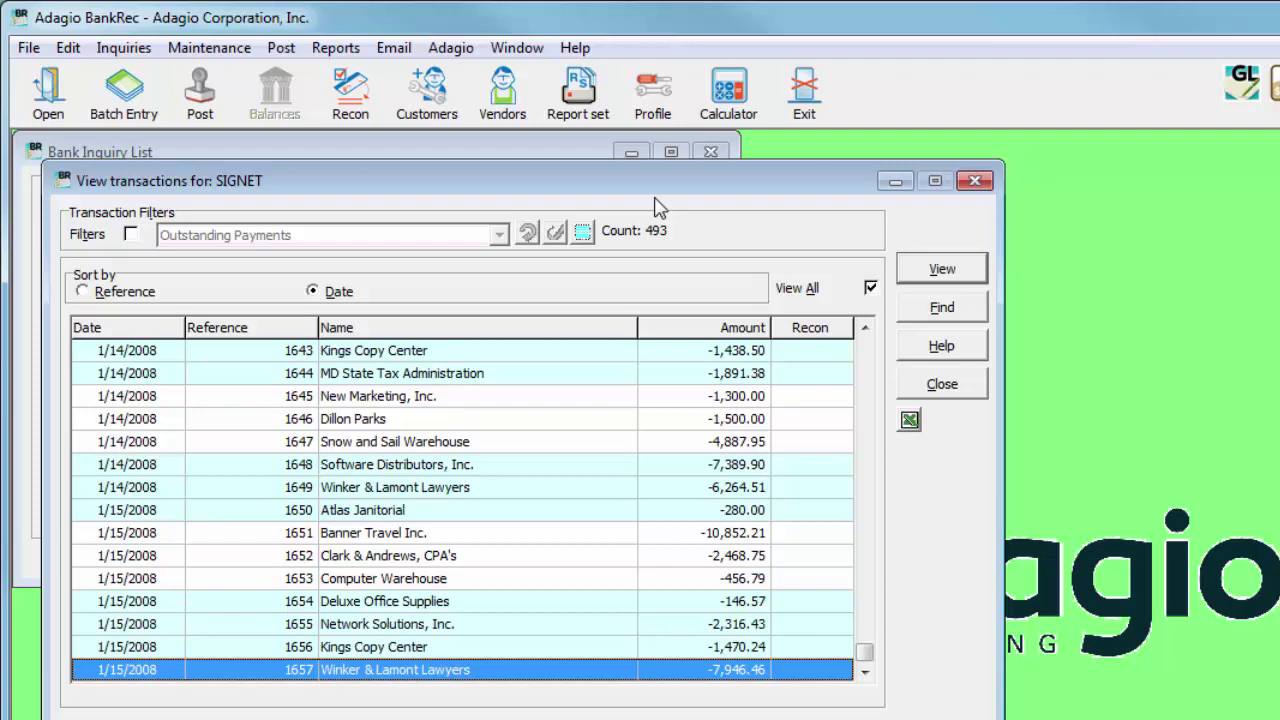
{"action": "left_click", "coordinate": [588, 238]}
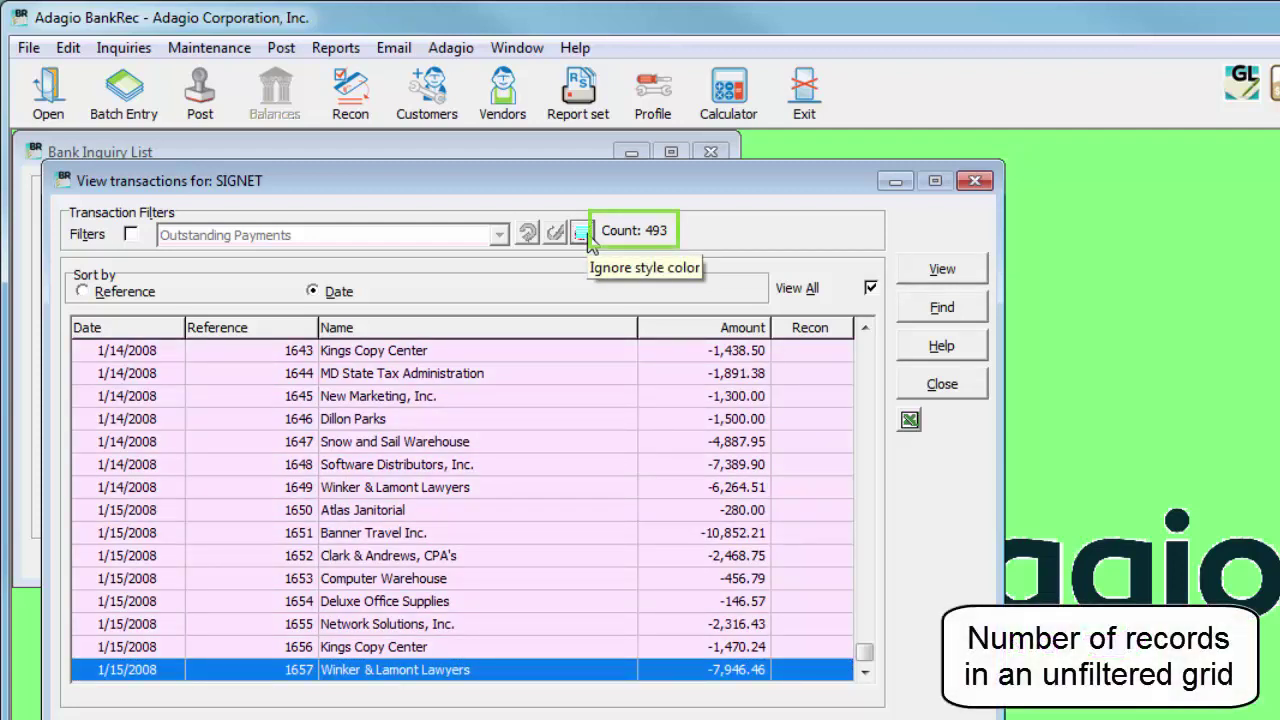
{"action": "left_click", "coordinate": [589, 244]}
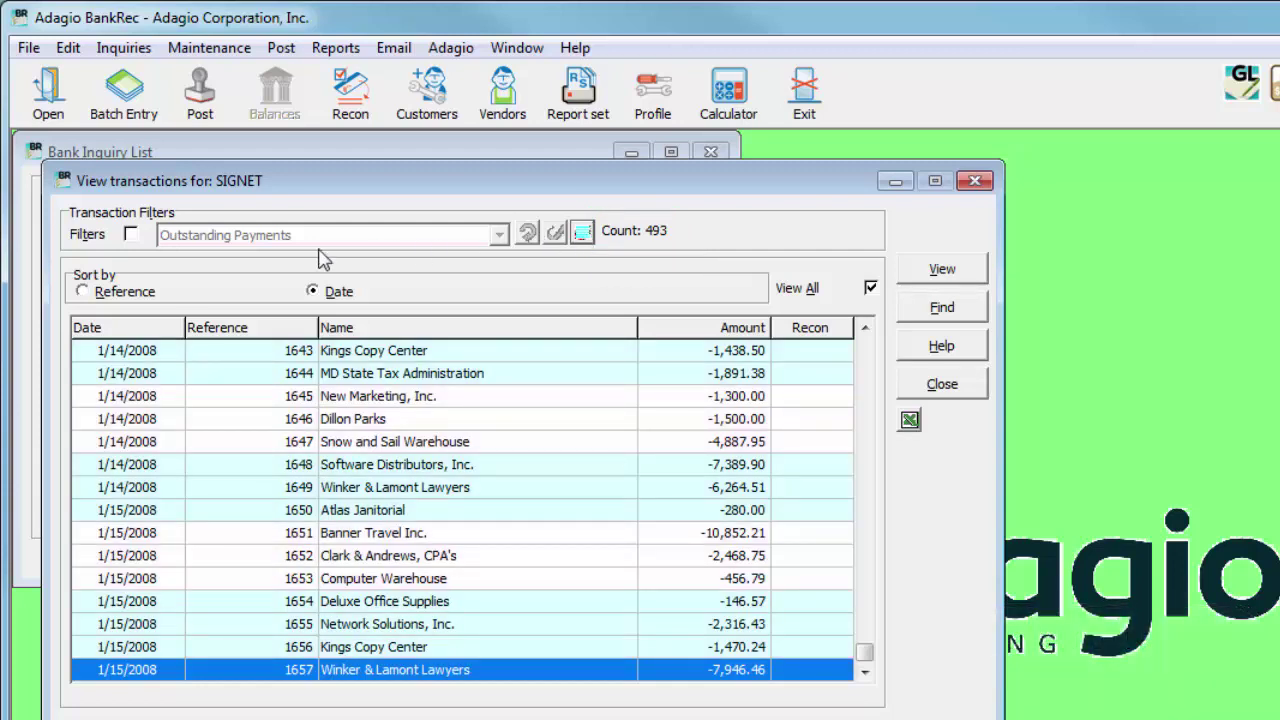
{"action": "left_click", "coordinate": [130, 234]}
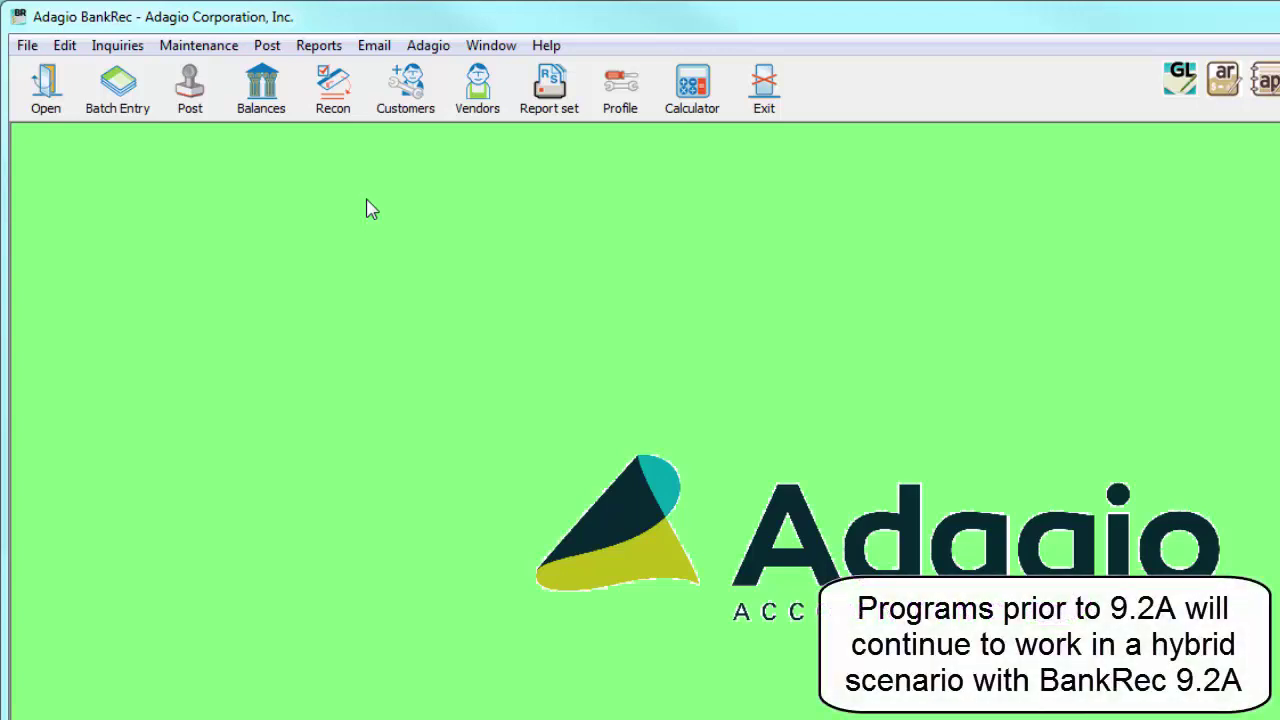
Show the Reports menu listing Bank Reconciliation with Alt+R.
{"action": "key", "text": "alt+r"}
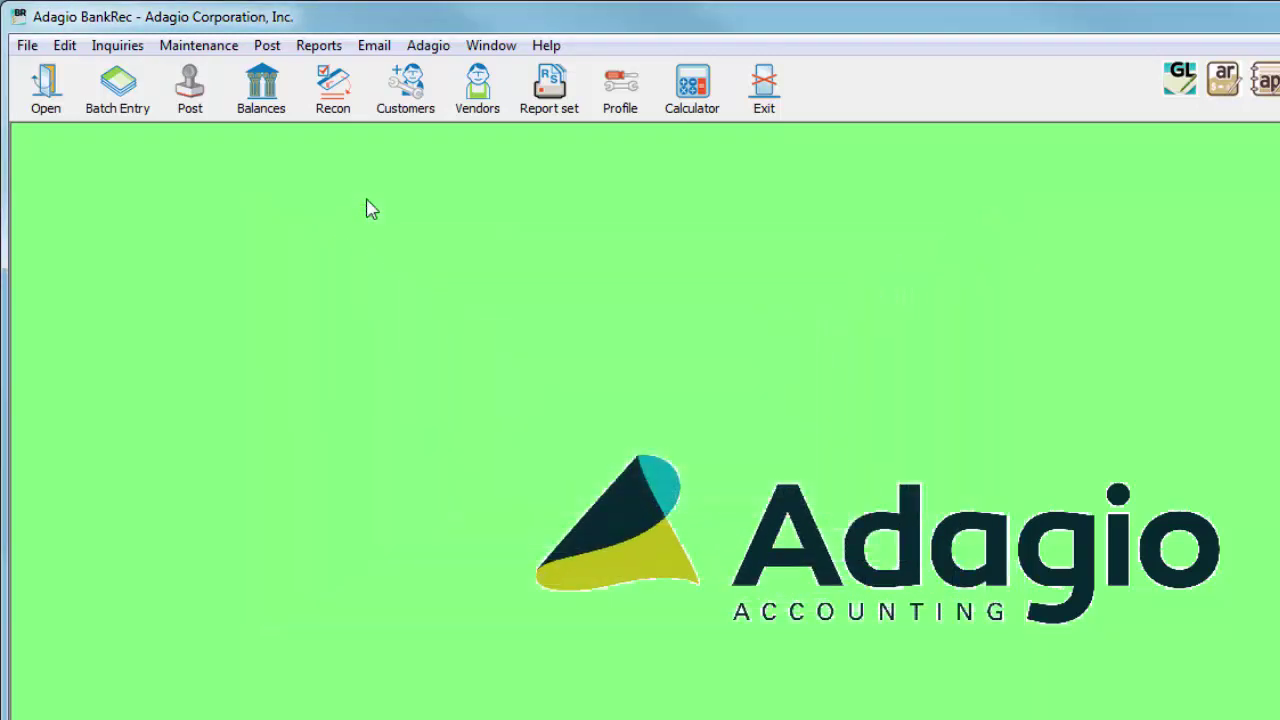
Send the Bank Reconciliation report to PDF BankReconciliation20080108.pdf, calculated as of 1/11/2008.
{"action": "left_click", "coordinate": [316, 46]}
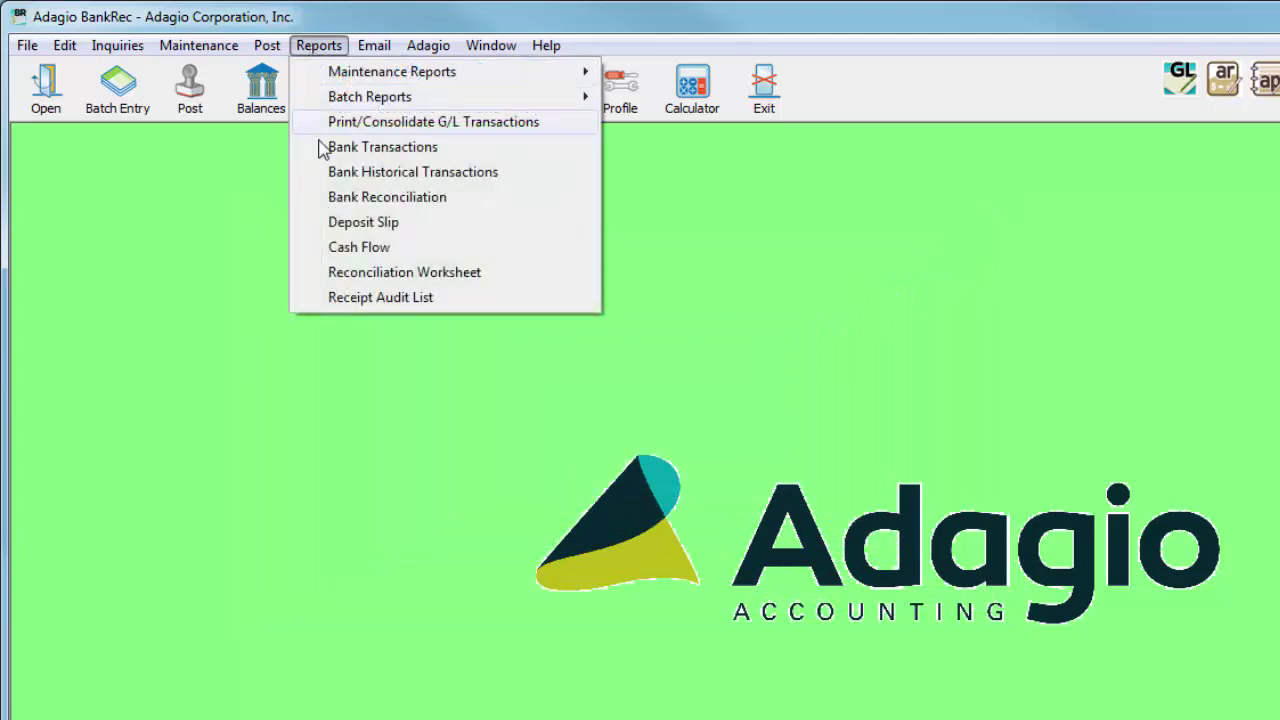
{"action": "left_click", "coordinate": [315, 203]}
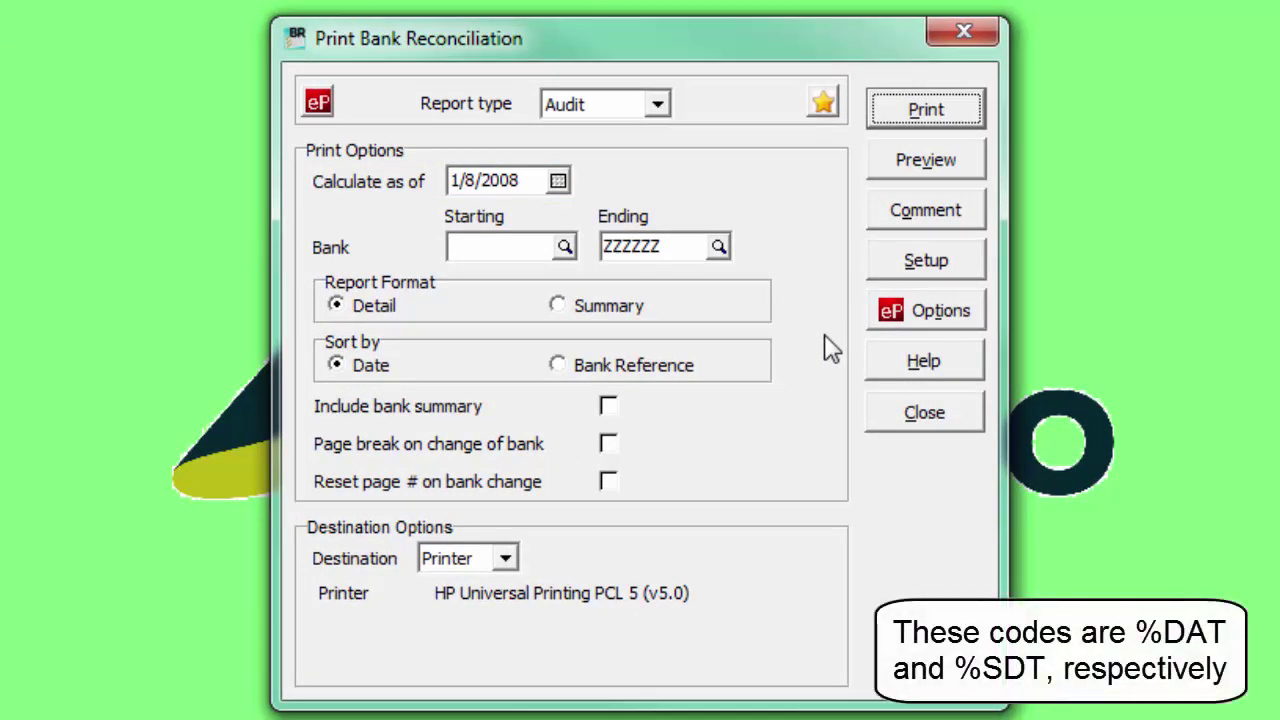
{"action": "left_click", "coordinate": [886, 333]}
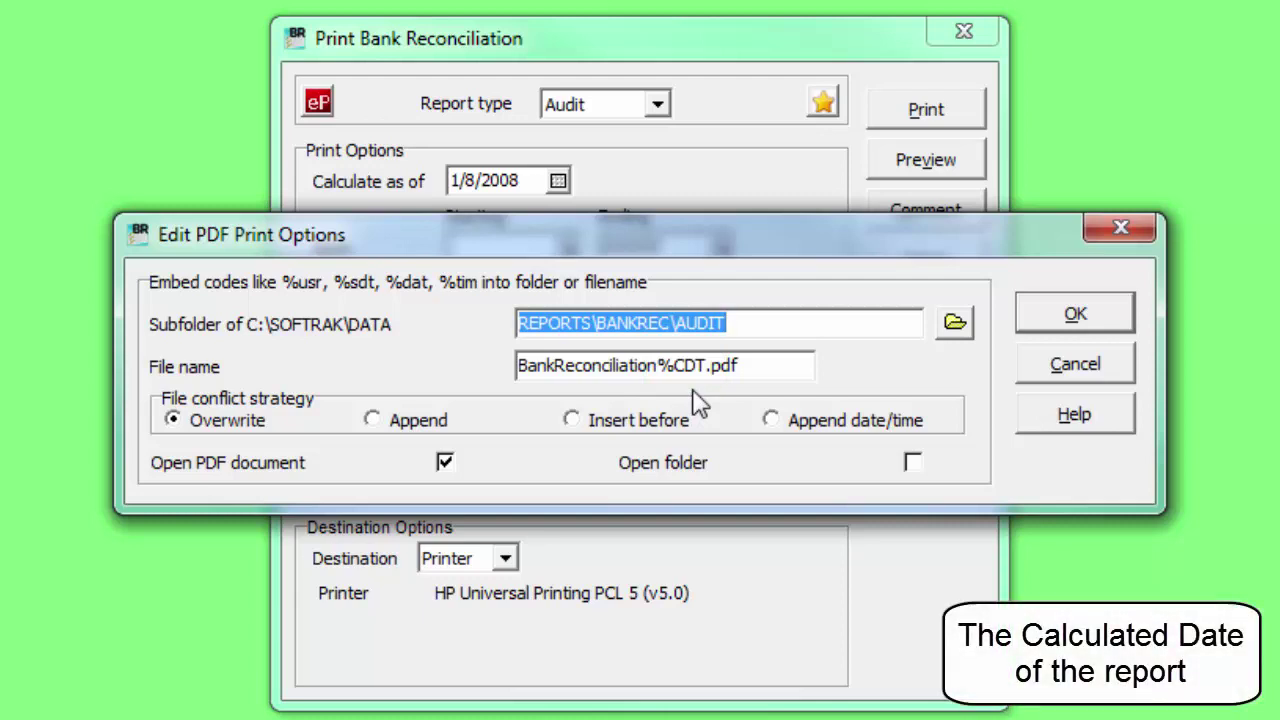
{"action": "left_click", "coordinate": [1075, 314]}
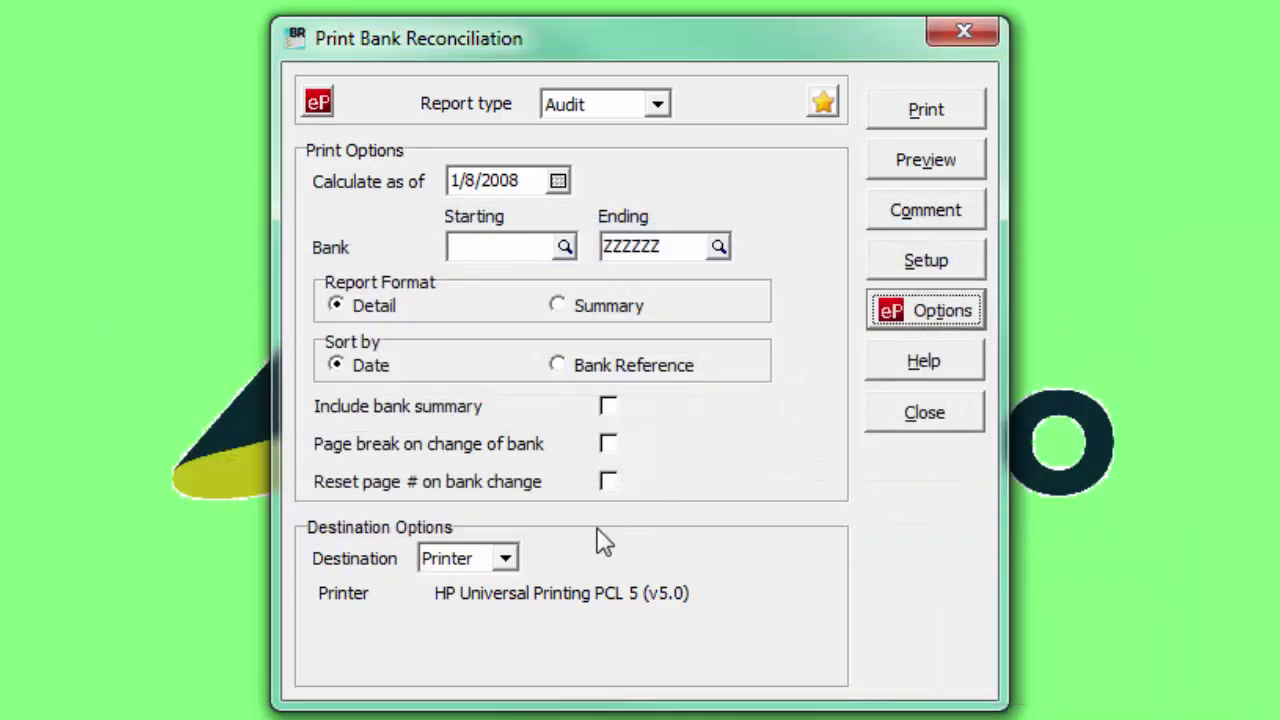
{"action": "left_click", "coordinate": [505, 558]}
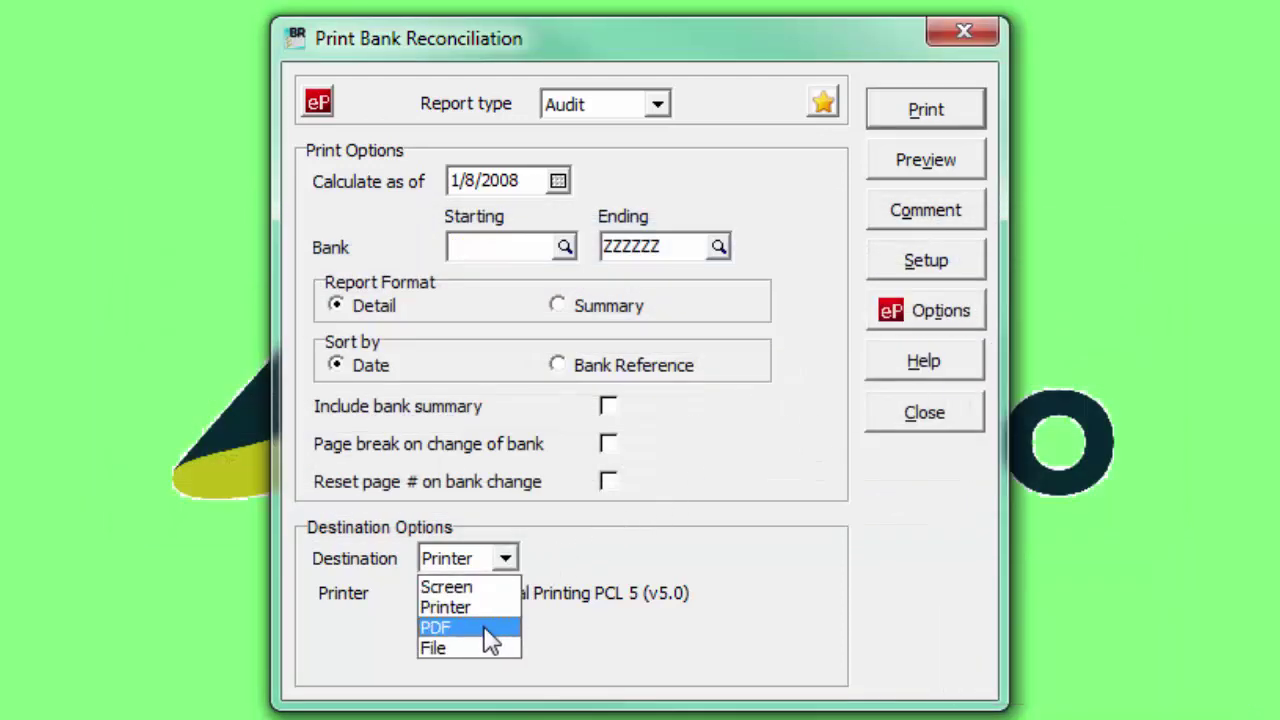
{"action": "left_click", "coordinate": [490, 630]}
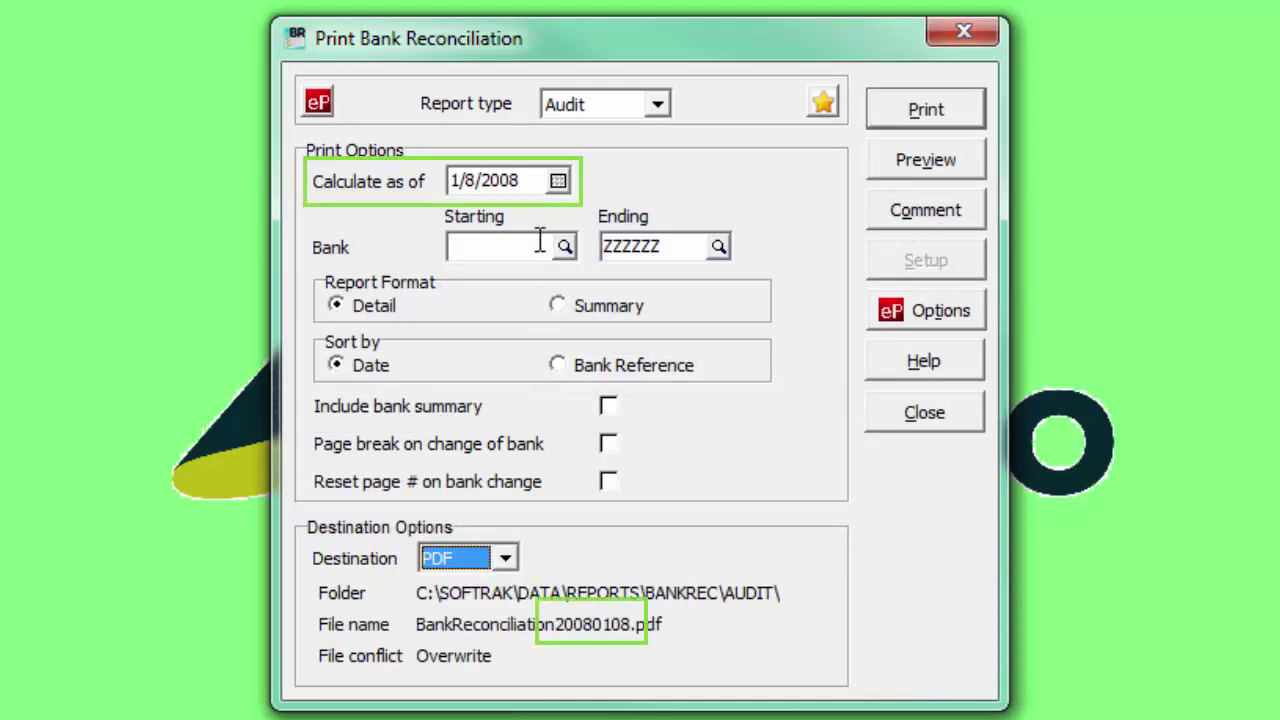
{"action": "left_click", "coordinate": [558, 181]}
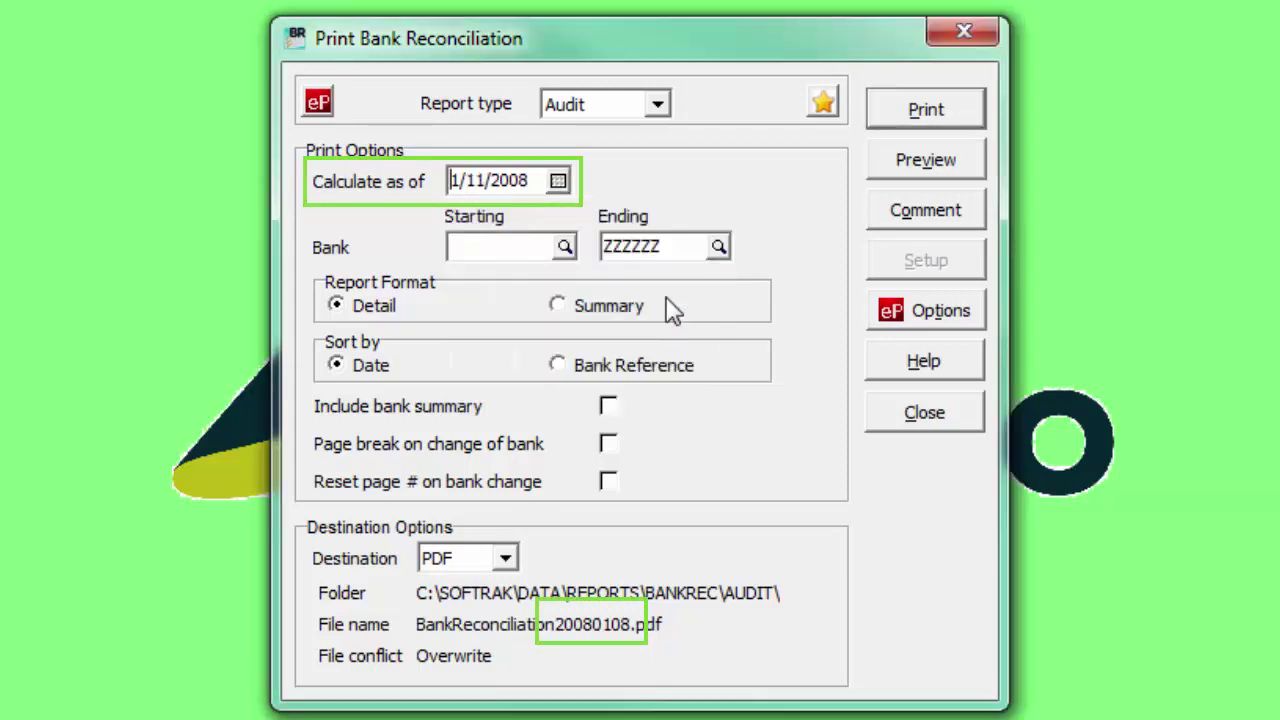